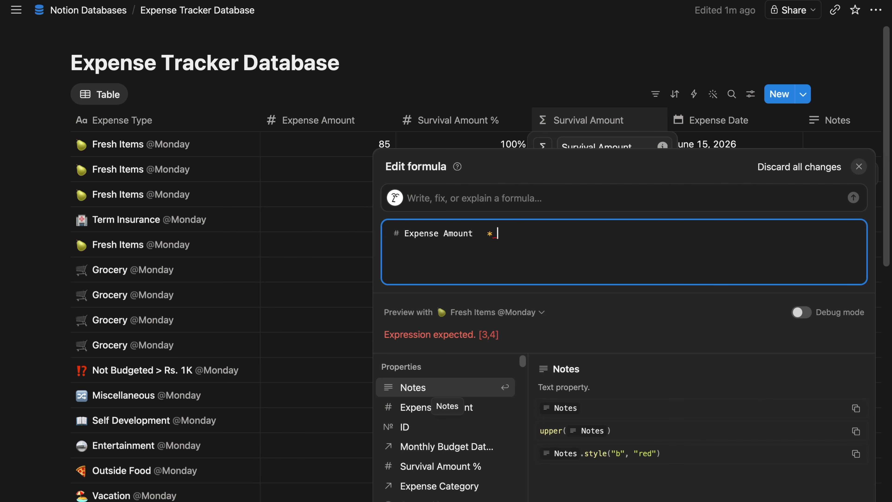
Step: Complete the Survival Amount formula as Expense Amount * Survival Amount %, save it and review the expense rows
{"action": "type", "text": "surv"}
{"action": "left_click", "coordinate": [464, 390]}
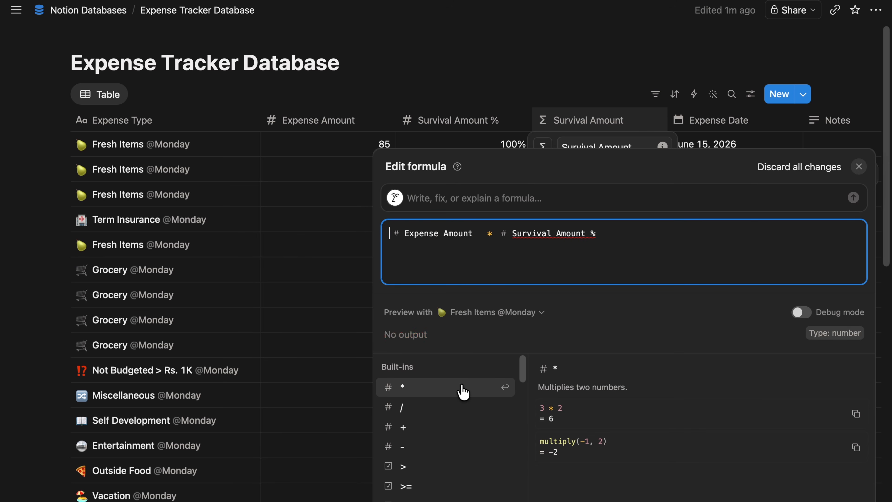
{"action": "left_click", "coordinate": [858, 166]}
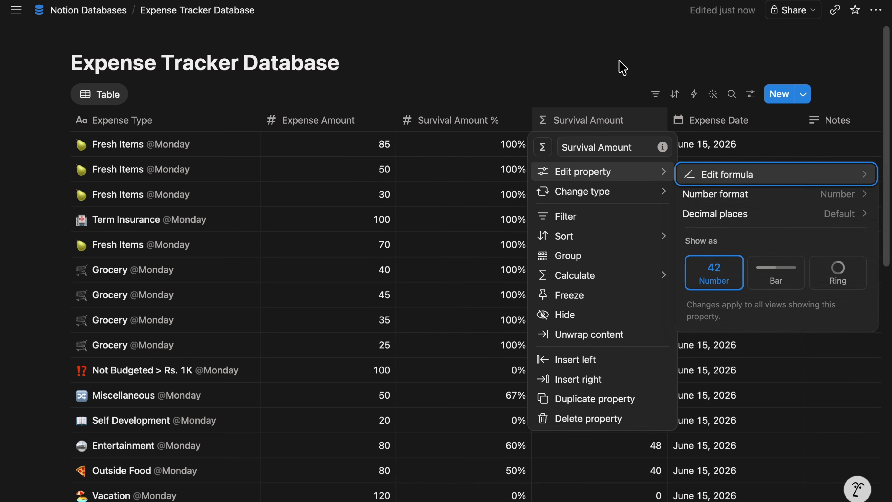
{"action": "left_click", "coordinate": [585, 80]}
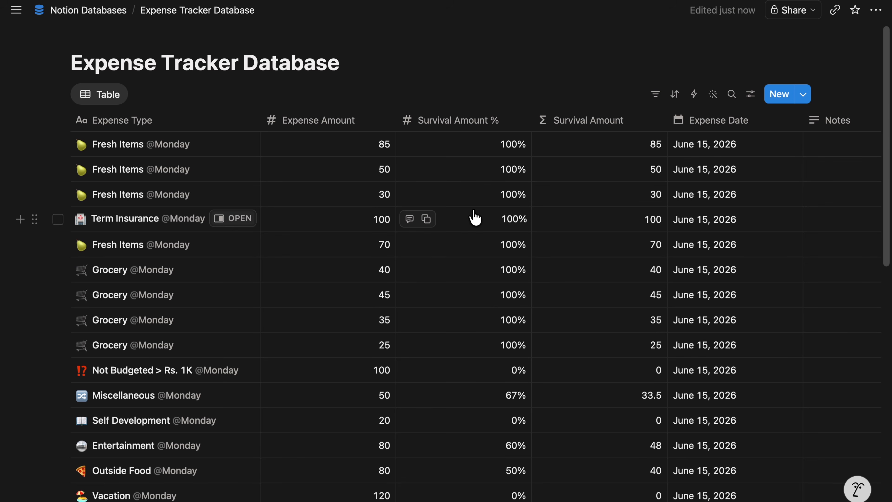
{"action": "scroll", "coordinate": [474, 215], "scroll_direction": "down", "scroll_amount": 3}
{"action": "scroll", "coordinate": [474, 215], "scroll_direction": "down", "scroll_amount": 5}
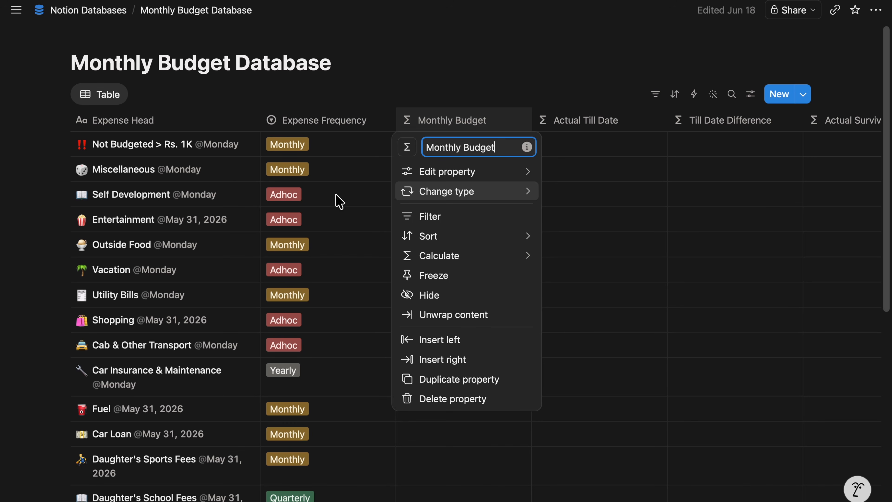
Step: Switch to the Google Sheets budget spreadsheet and check the Fresh Items, Grocery and Daughter's School Fees heads and the school fees amount
{"action": "key", "text": "ctrl+Right"}
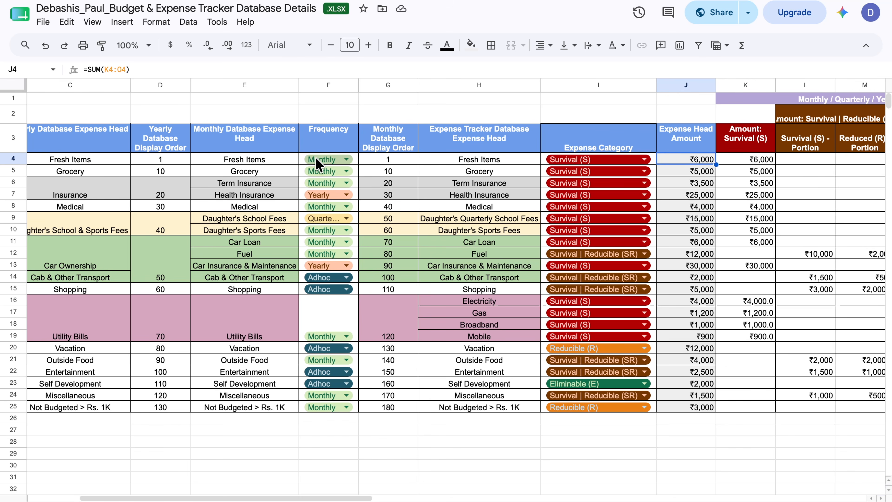
{"action": "left_click", "coordinate": [283, 164]}
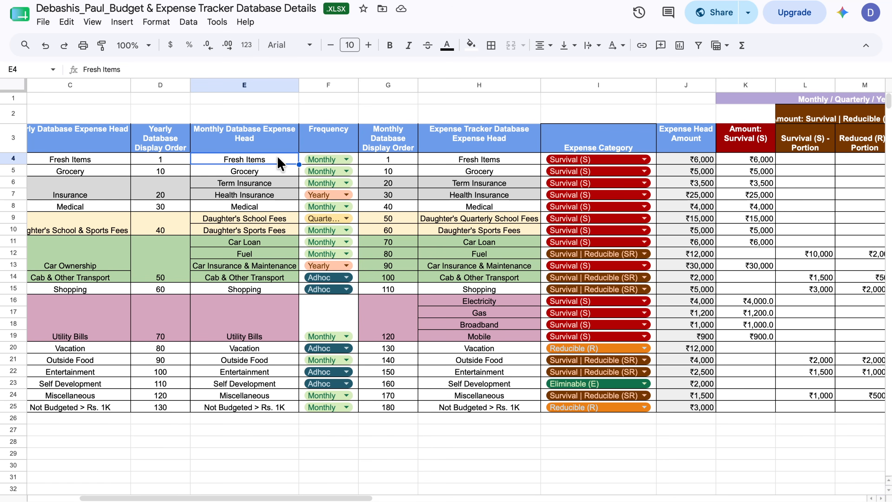
{"action": "left_click", "coordinate": [271, 171]}
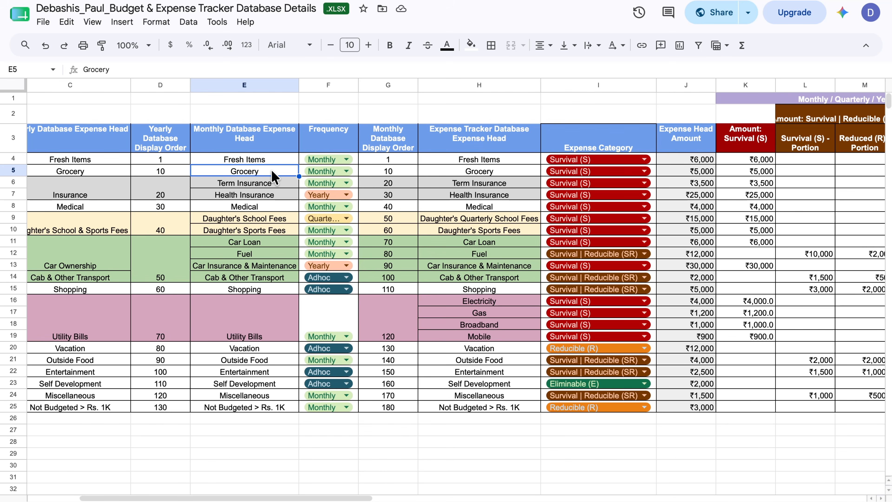
{"action": "left_click", "coordinate": [277, 220]}
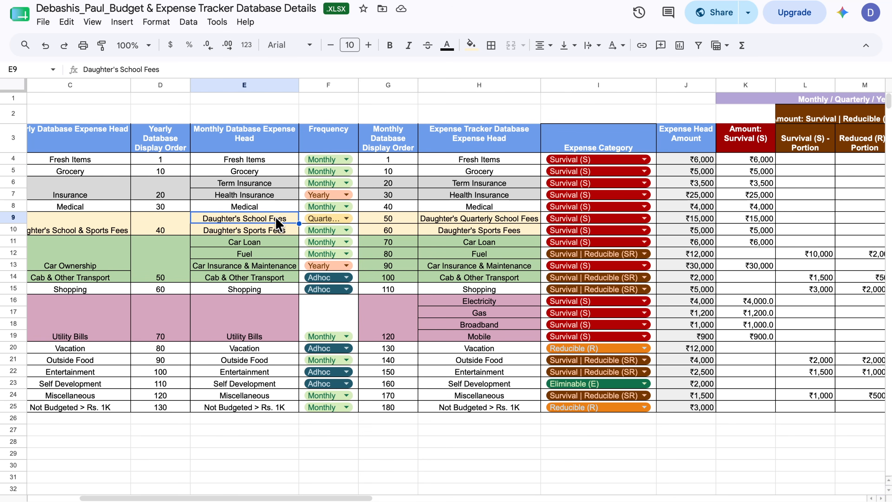
{"action": "left_click", "coordinate": [704, 222]}
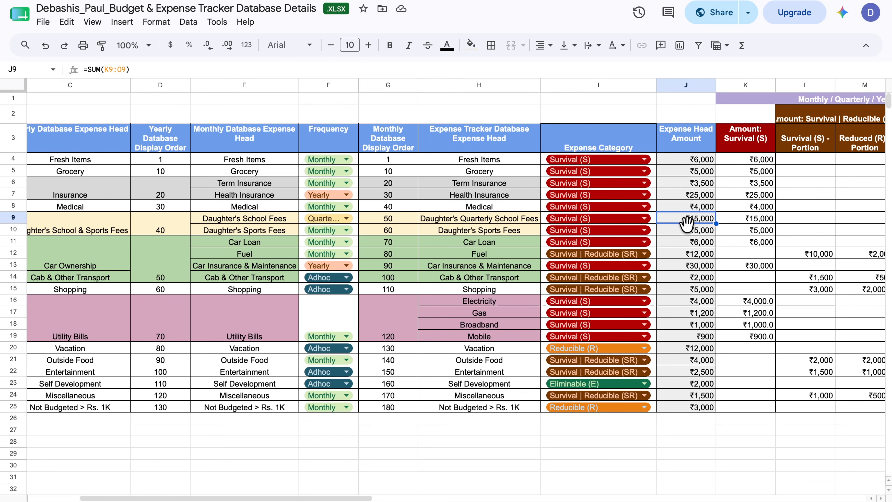
{"action": "left_click", "coordinate": [268, 224]}
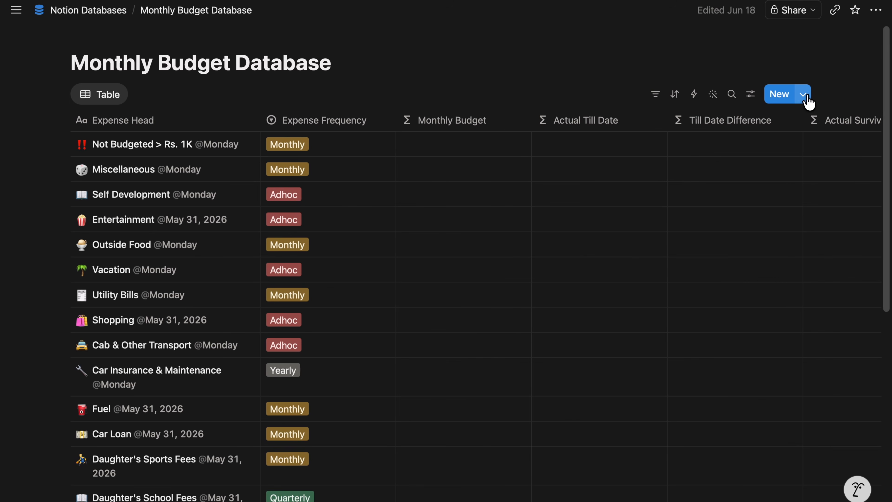
Step: In Notion's Monthly Budget Database, view the templates and the repeat cadence of the Daughter's School Fees template
{"action": "left_click", "coordinate": [806, 97]}
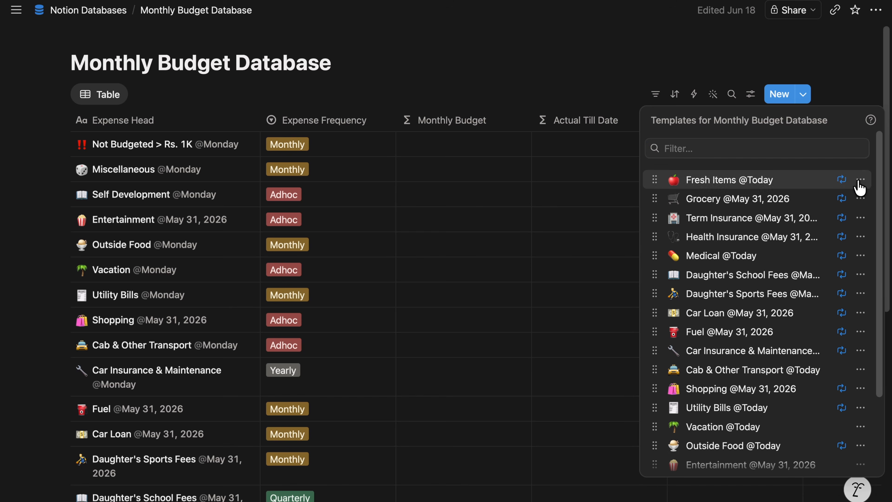
{"action": "left_click", "coordinate": [844, 274]}
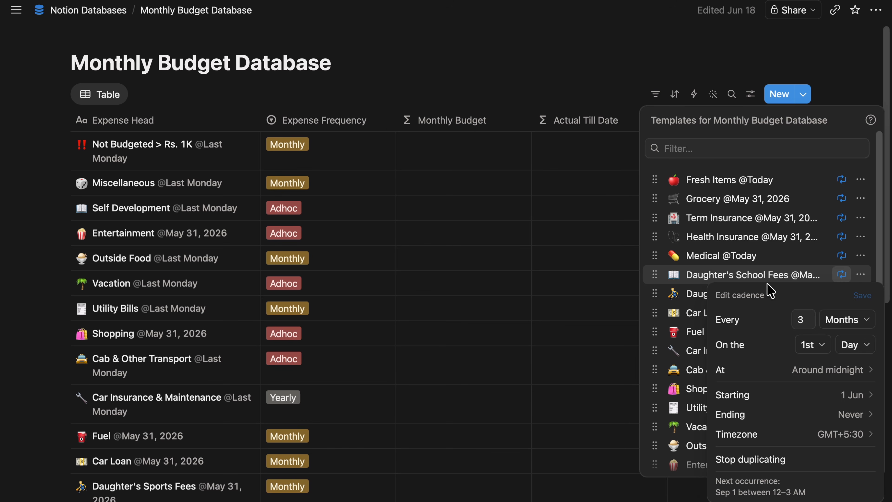
Step: Switch to the budget spreadsheet and check the yearly Health Insurance and Car Insurance & Maintenance expense heads
{"action": "key", "text": "ctrl+Right"}
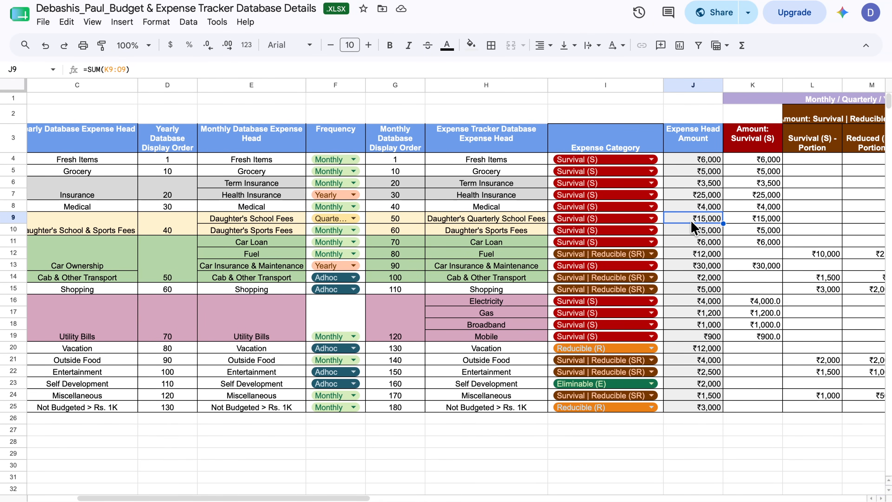
{"action": "left_click", "coordinate": [283, 196]}
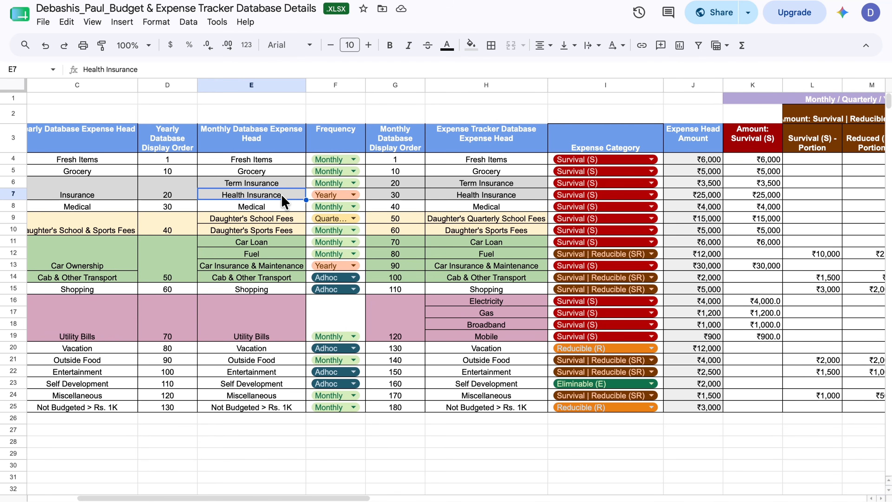
{"action": "left_click", "coordinate": [275, 264]}
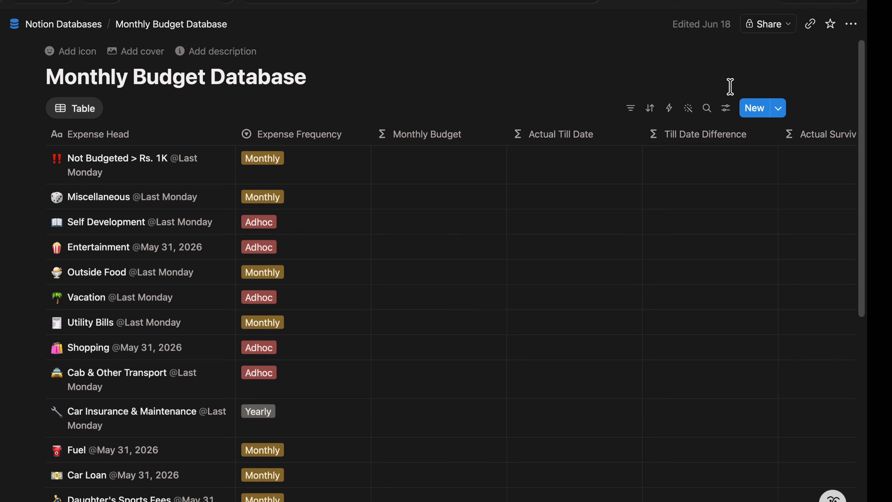
Step: In Notion, add a new Rollup property to the Monthly Budget Database
{"action": "left_click", "coordinate": [727, 109]}
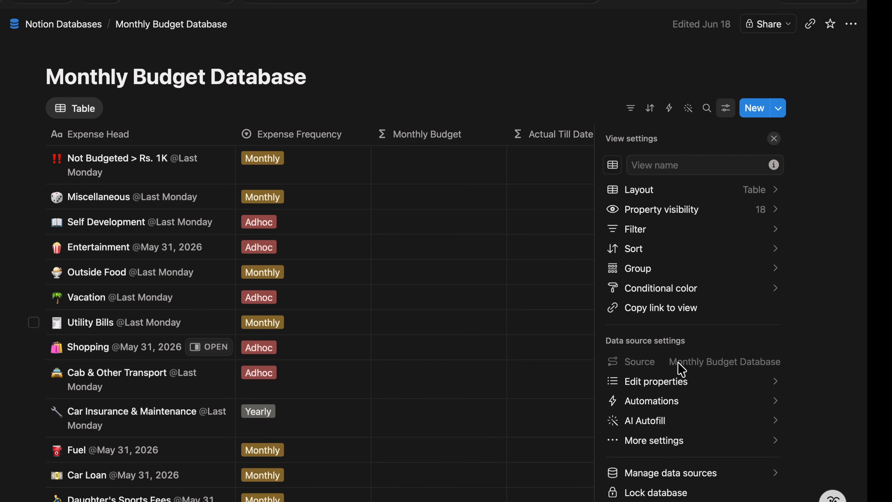
{"action": "left_click", "coordinate": [656, 381]}
{"action": "left_click", "coordinate": [642, 488]}
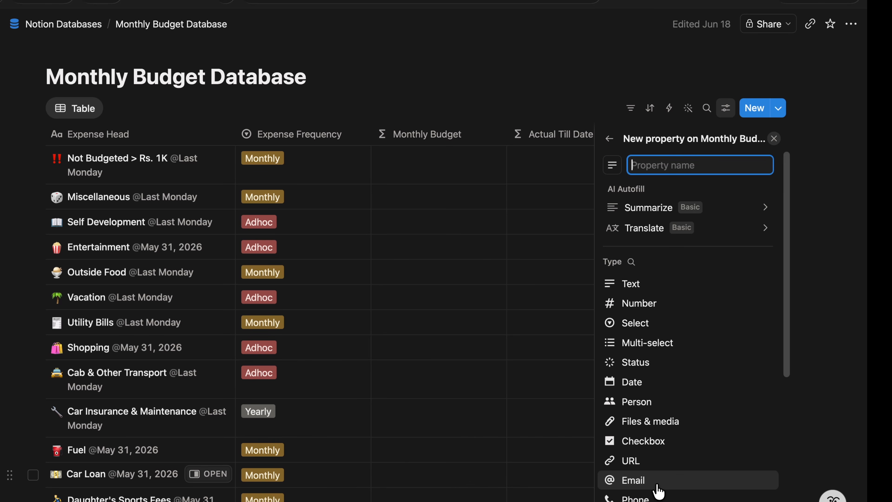
{"action": "scroll", "coordinate": [657, 490], "scroll_direction": "down", "scroll_amount": 4}
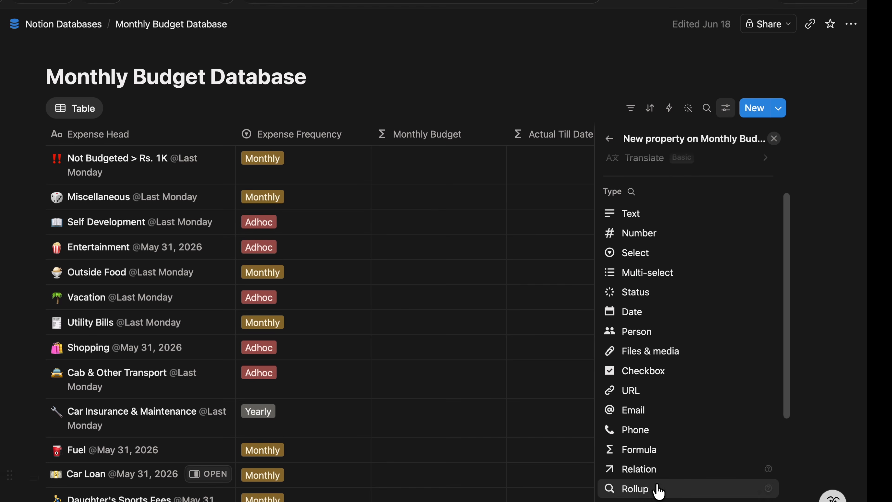
{"action": "left_click", "coordinate": [645, 492]}
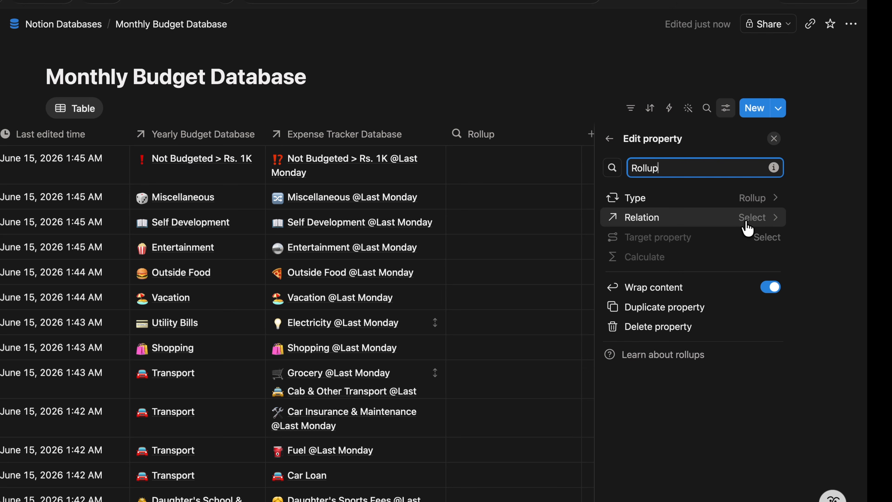
Step: Link the rollup to the Yearly Budget Database, target Monthly Budget Portion and name it "Rollup - Monthly Portion"
{"action": "left_click", "coordinate": [757, 219]}
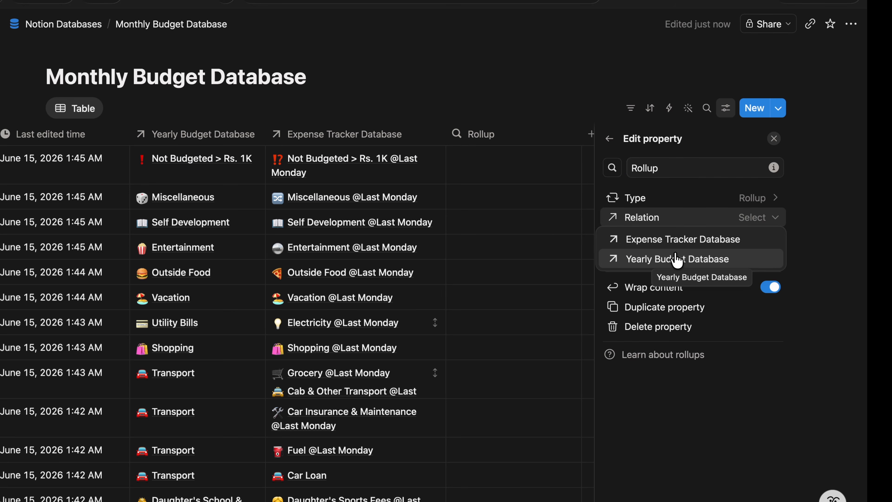
{"action": "left_click", "coordinate": [677, 261]}
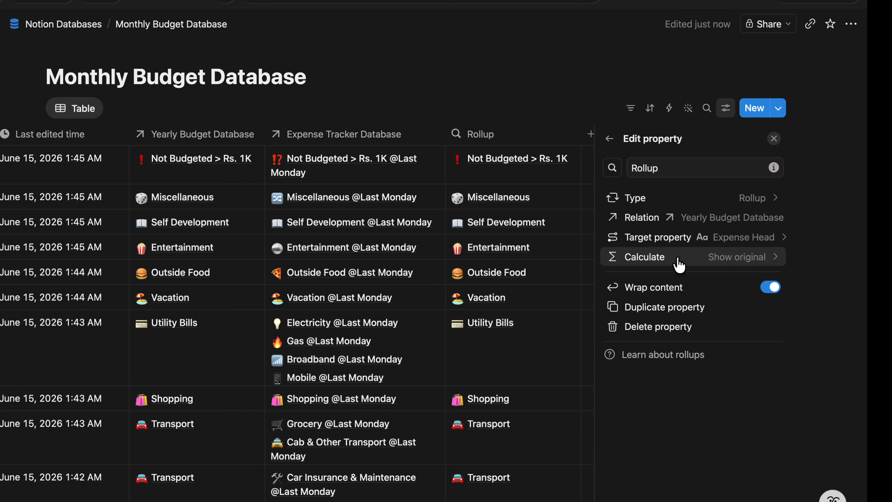
{"action": "left_click", "coordinate": [744, 236]}
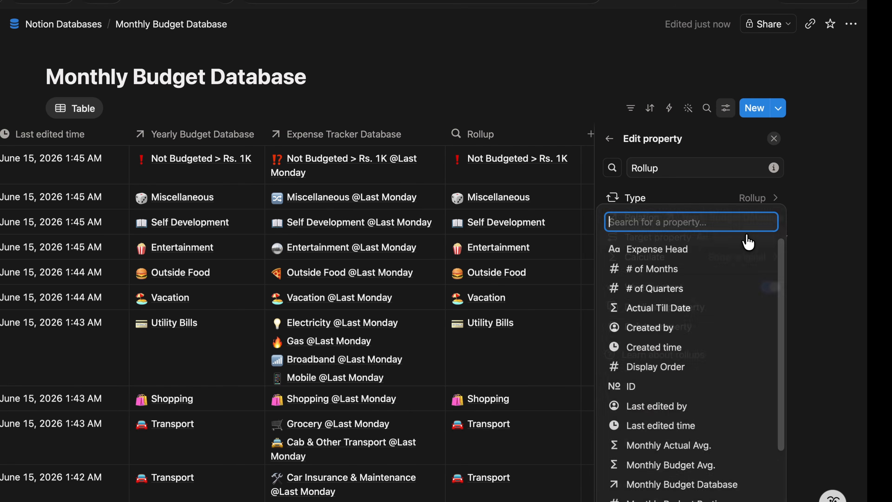
{"action": "type", "text": "mont"}
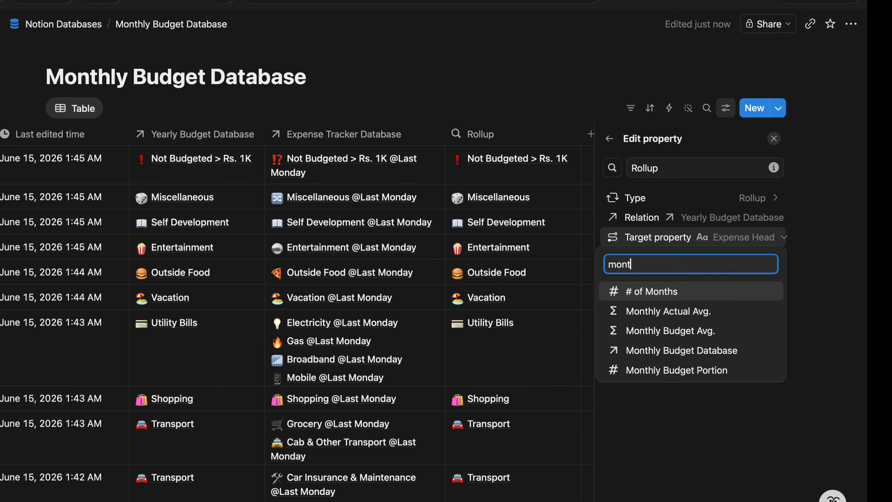
{"action": "left_click", "coordinate": [687, 370]}
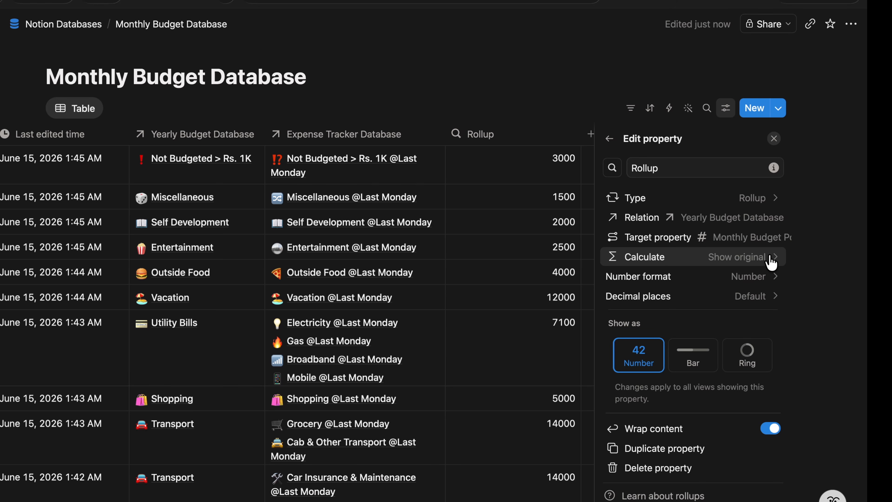
{"action": "left_click", "coordinate": [682, 168]}
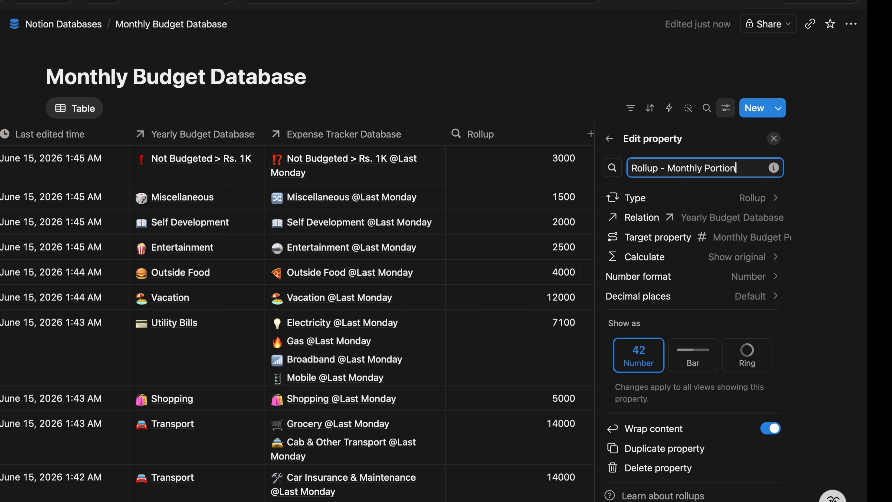
{"action": "left_click", "coordinate": [465, 274]}
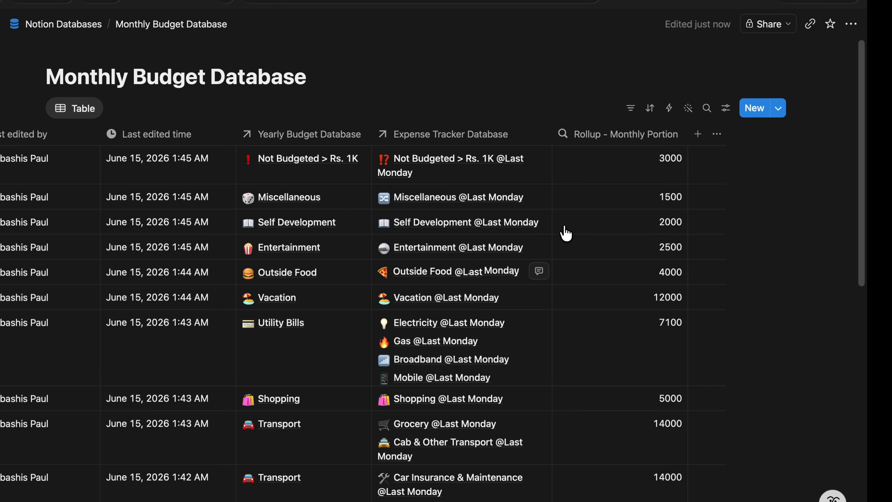
Step: Add another Rollup property to the Monthly Budget Database and name it "Rollup - Quarterly Portion"
{"action": "left_click", "coordinate": [726, 109]}
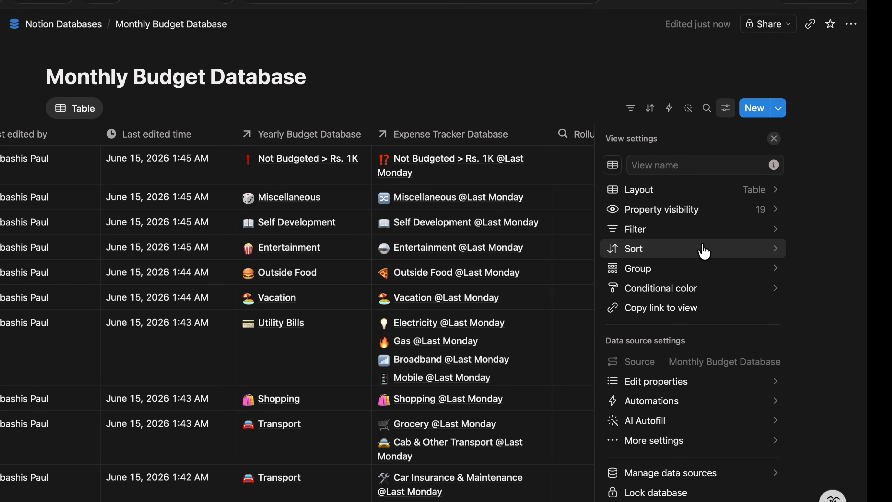
{"action": "left_click", "coordinate": [672, 382]}
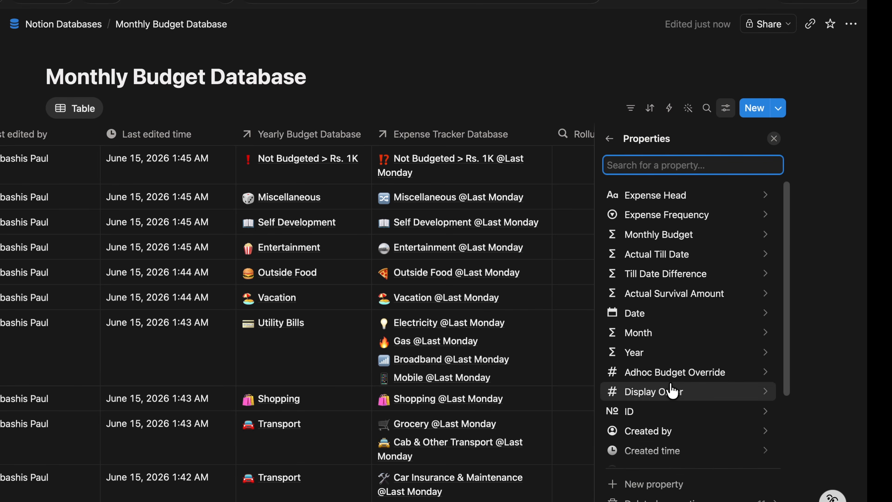
{"action": "left_click", "coordinate": [677, 489]}
{"action": "scroll", "coordinate": [676, 488], "scroll_direction": "down", "scroll_amount": 3}
{"action": "left_click", "coordinate": [657, 415]}
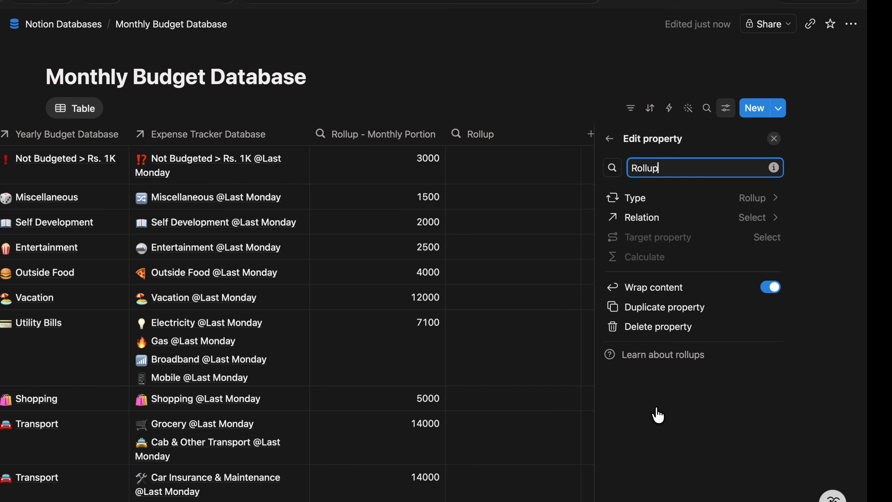
{"action": "type", "text": "- Quarterly Portion"}
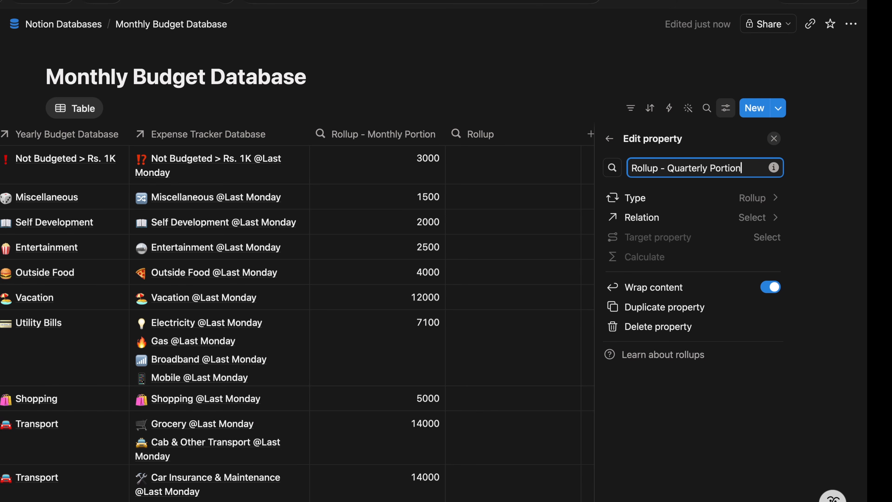
Step: Set the quarterly rollup's relation to Yearly Budget Database and its target property to Quarterly Budget Portion
{"action": "left_click", "coordinate": [771, 218]}
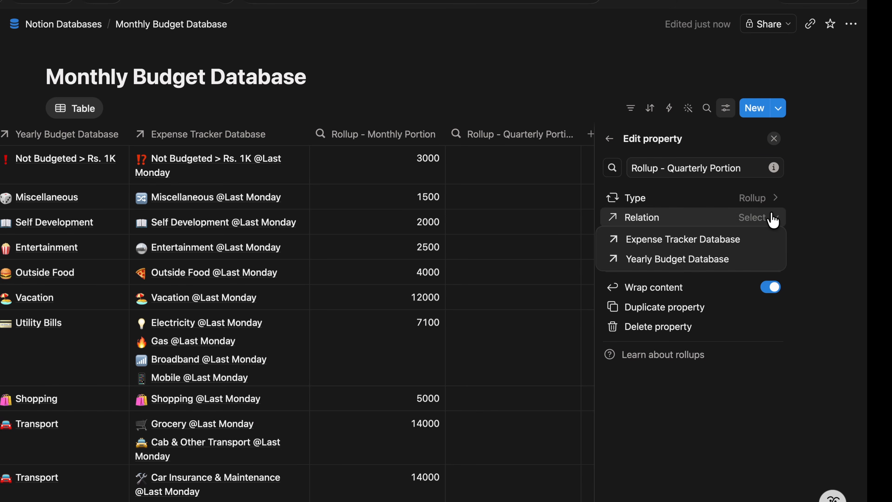
{"action": "left_click", "coordinate": [700, 259]}
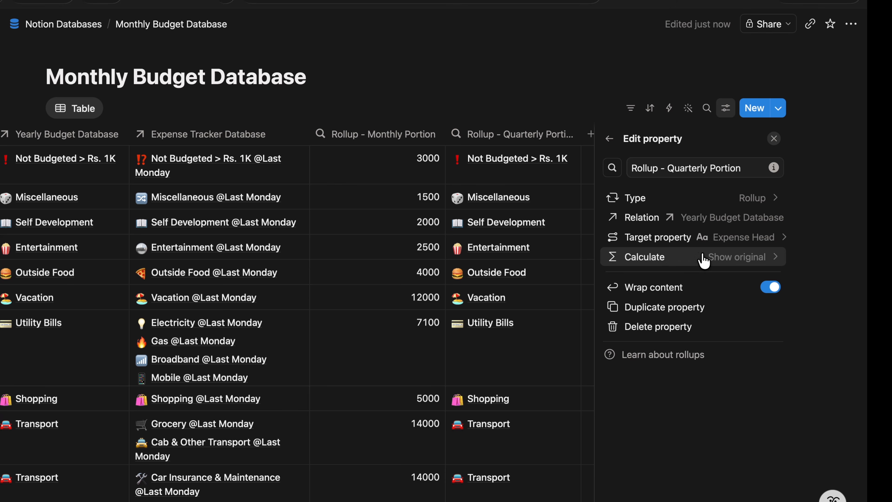
{"action": "left_click", "coordinate": [767, 239]}
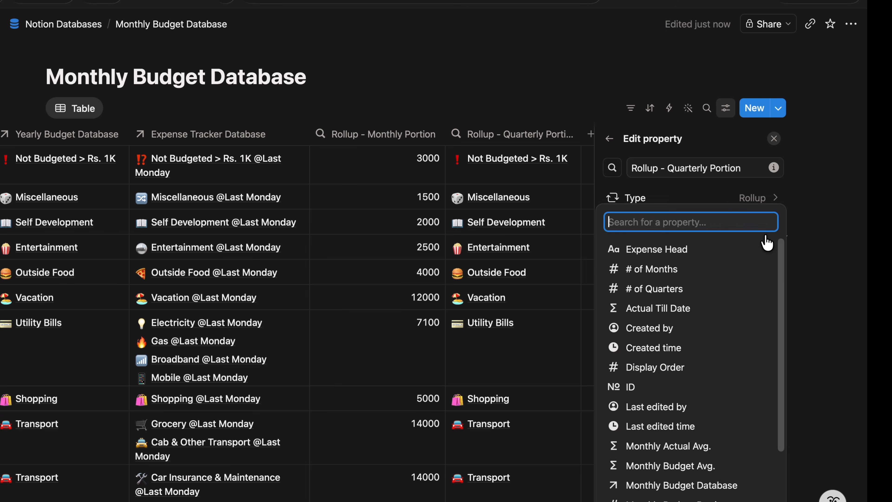
{"action": "type", "text": "qua"}
{"action": "left_click", "coordinate": [644, 316]}
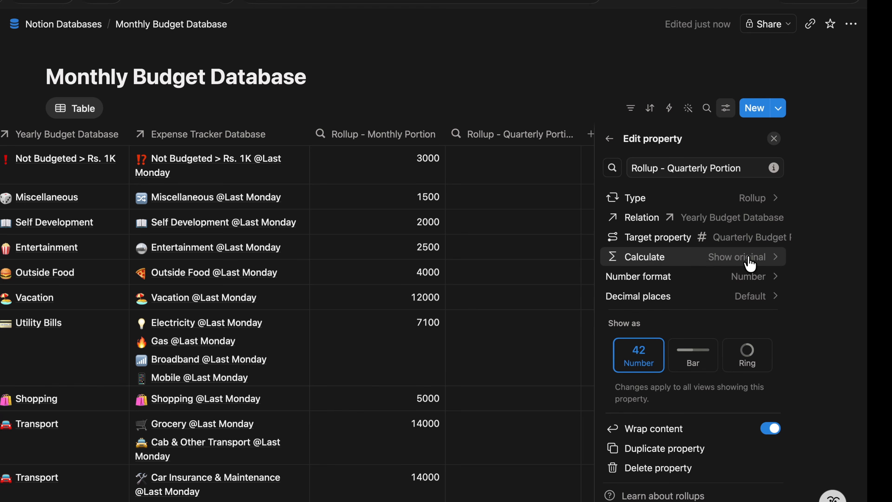
{"action": "key", "text": "Escape"}
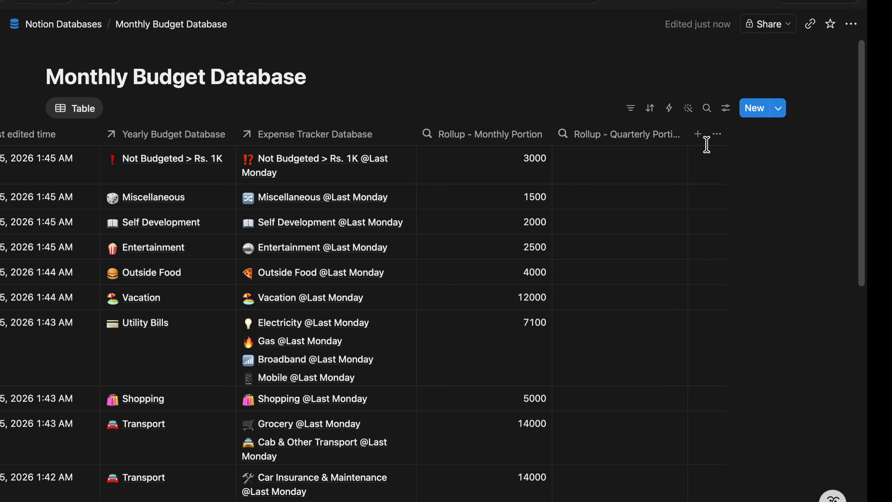
Step: Add a Rollup property named "Rollup - Yearly Portion" to the Monthly Budget Database and relate it to the Yearly Budget Database
{"action": "left_click", "coordinate": [726, 108]}
{"action": "left_click", "coordinate": [690, 383]}
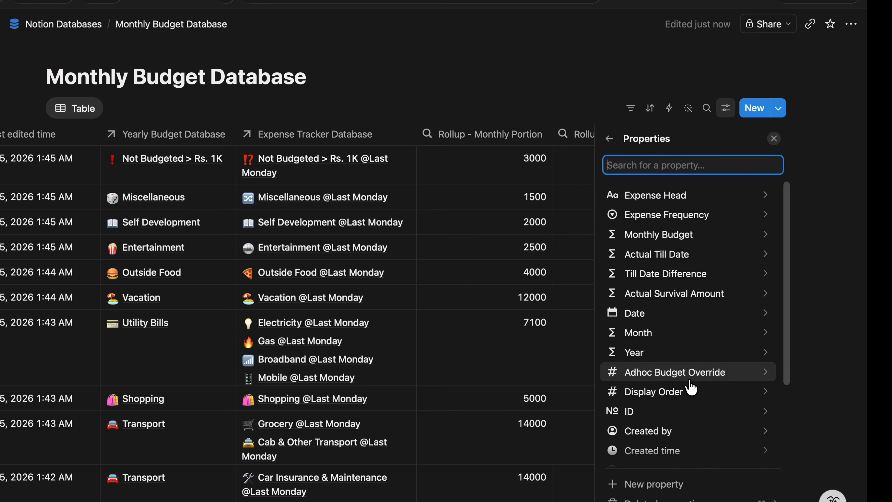
{"action": "left_click", "coordinate": [661, 483]}
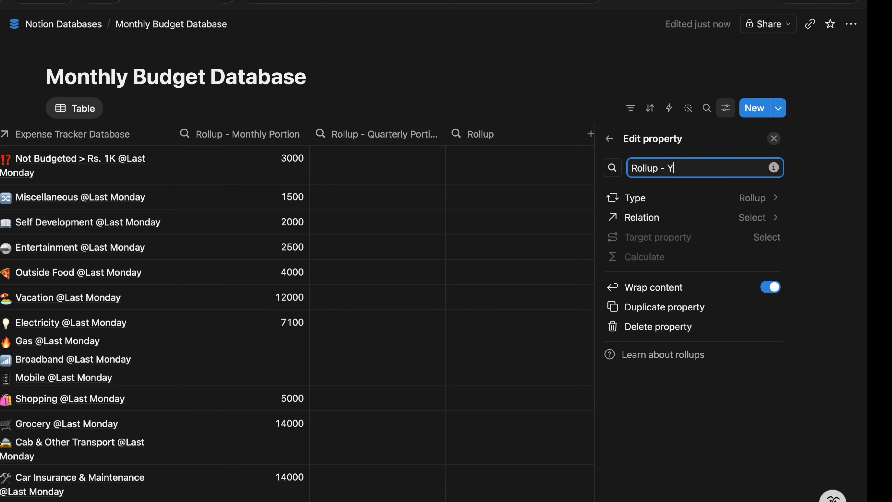
{"action": "type", "text": "Yearly Portion"}
{"action": "left_click", "coordinate": [641, 217]}
{"action": "left_click", "coordinate": [648, 257]}
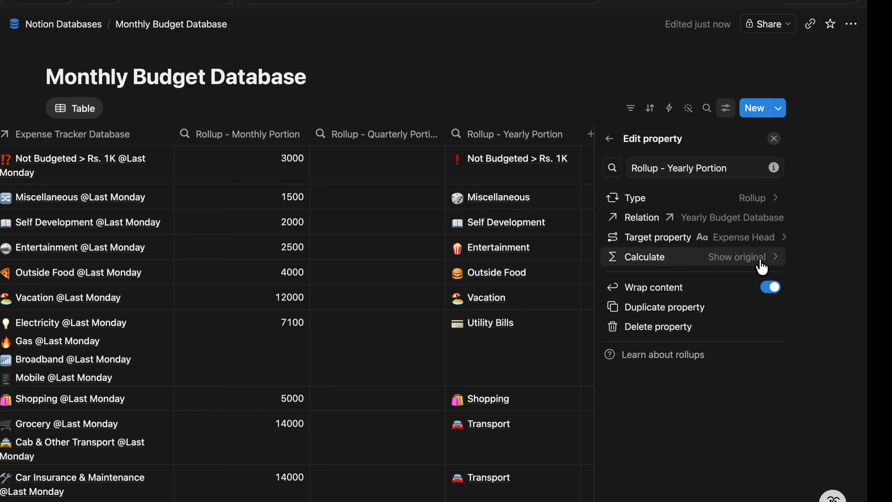
Step: Try to change the yearly rollup's target property by searching for "year", and close the property settings
{"action": "left_click", "coordinate": [767, 239]}
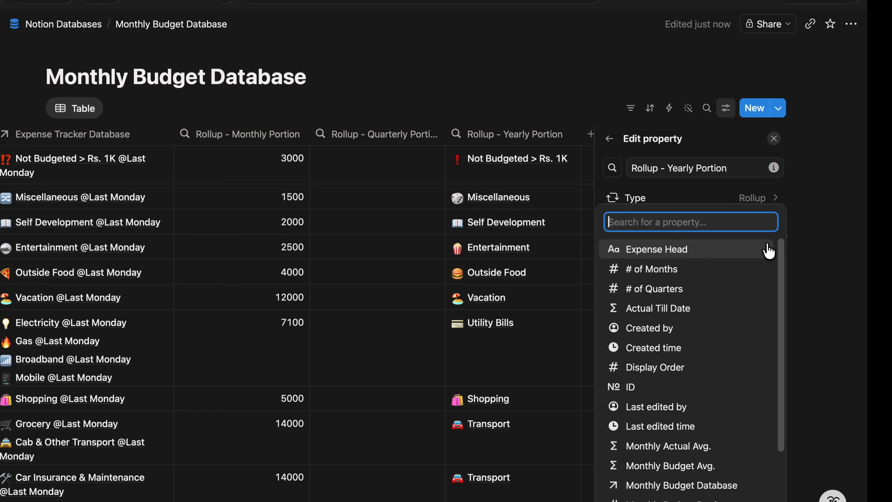
{"action": "type", "text": "year"}
{"action": "left_click", "coordinate": [714, 310]}
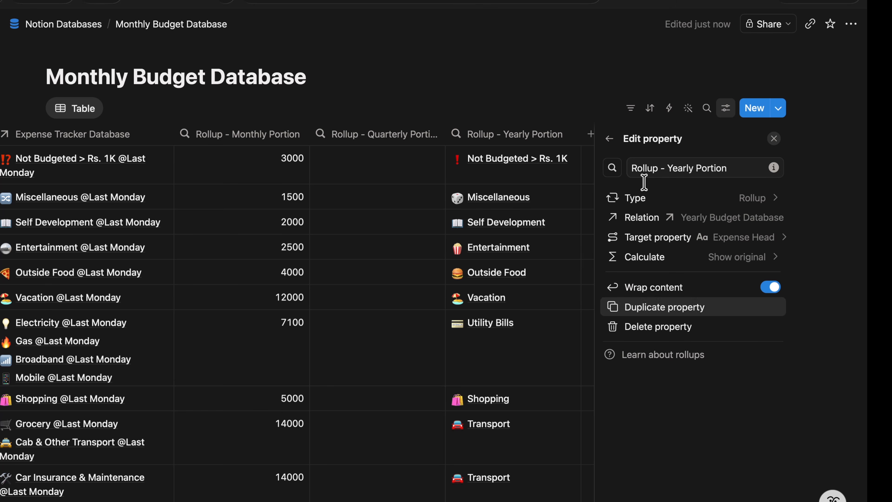
{"action": "left_click", "coordinate": [591, 94]}
Step: Open the last Fresh Items entry and compare its monthly portion rollup with the Fresh Items Expense Head Amount in the Google Sheets budget
{"action": "scroll", "coordinate": [554, 346], "scroll_direction": "down", "scroll_amount": 10}
{"action": "scroll", "coordinate": [553, 346], "scroll_direction": "left", "scroll_amount": 15}
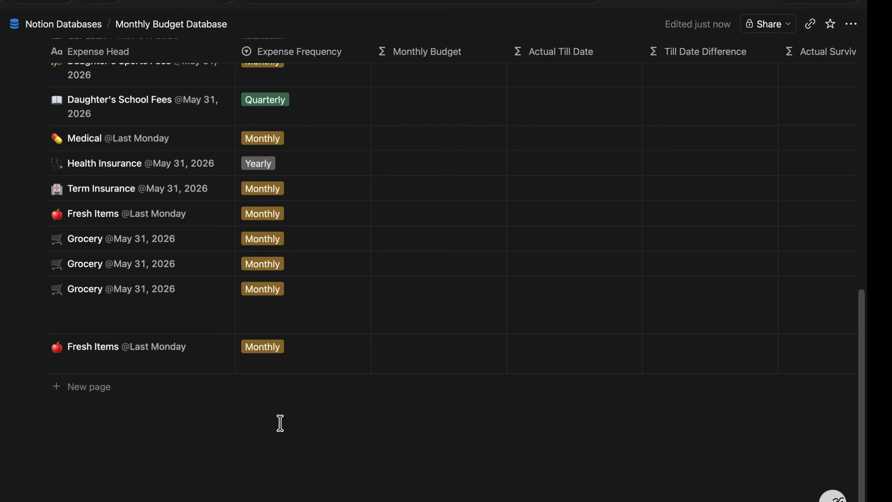
{"action": "left_click", "coordinate": [213, 350]}
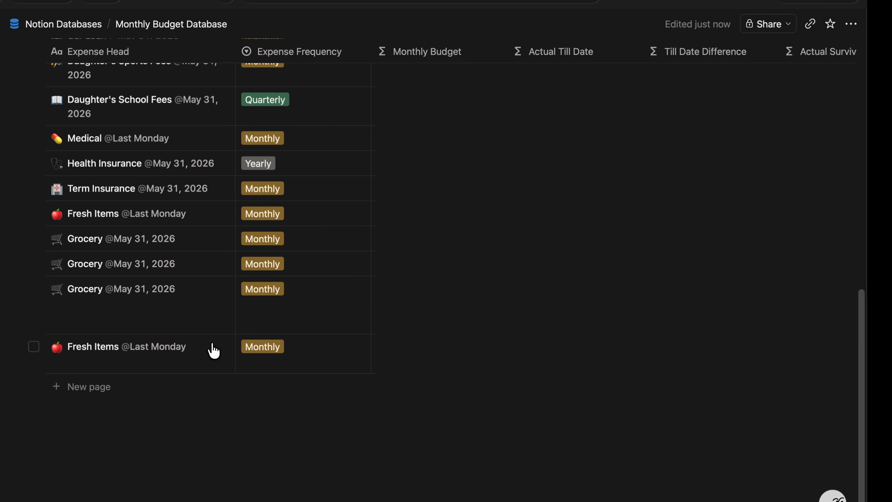
{"action": "scroll", "coordinate": [621, 343], "scroll_direction": "down", "scroll_amount": 9}
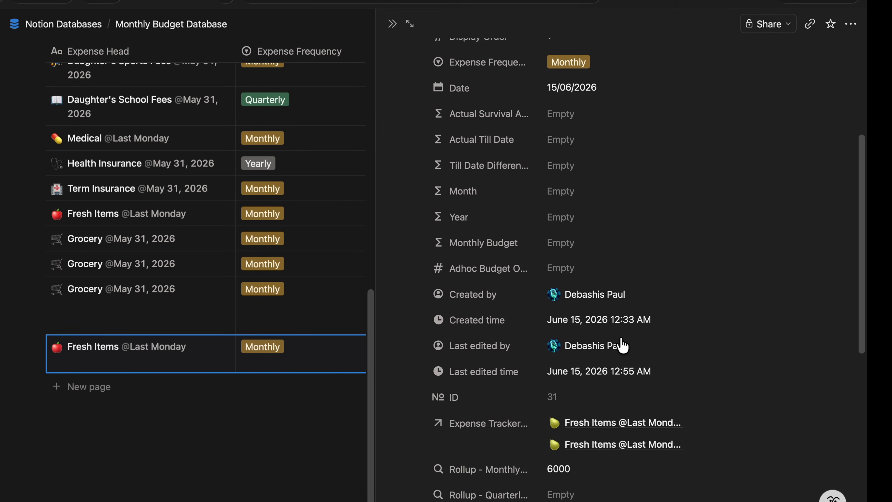
{"action": "scroll", "coordinate": [621, 343], "scroll_direction": "down", "scroll_amount": 1}
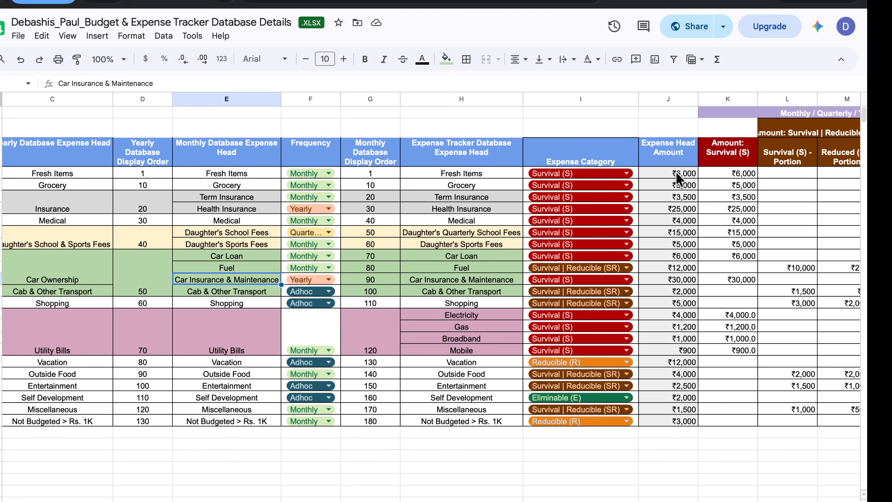
{"action": "left_click", "coordinate": [679, 177]}
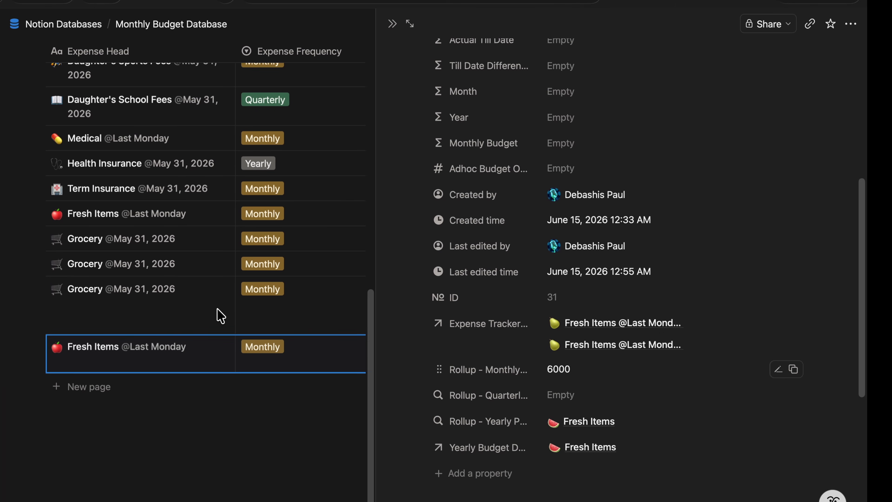
Step: Open the Grocery entry above the last Fresh Items in Notion and compare its monthly portion rollup with Grocery's amount in Google Sheets
{"action": "left_click", "coordinate": [219, 313]}
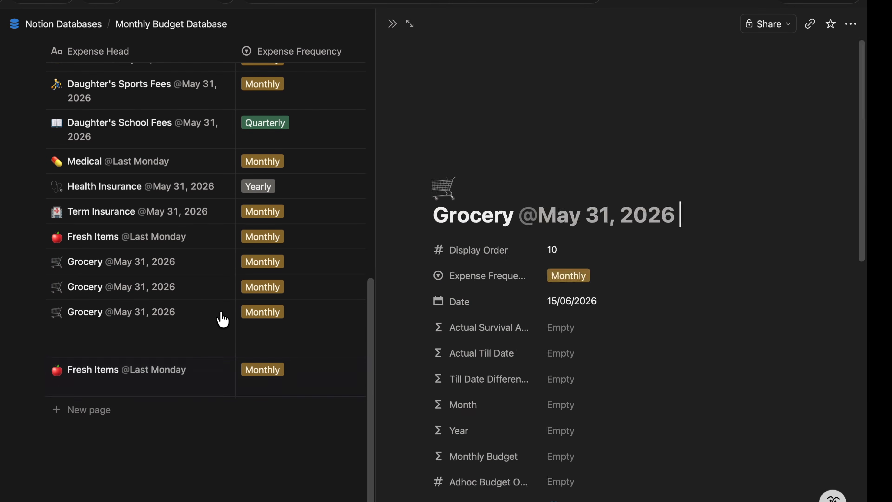
{"action": "scroll", "coordinate": [527, 387], "scroll_direction": "down", "scroll_amount": 5}
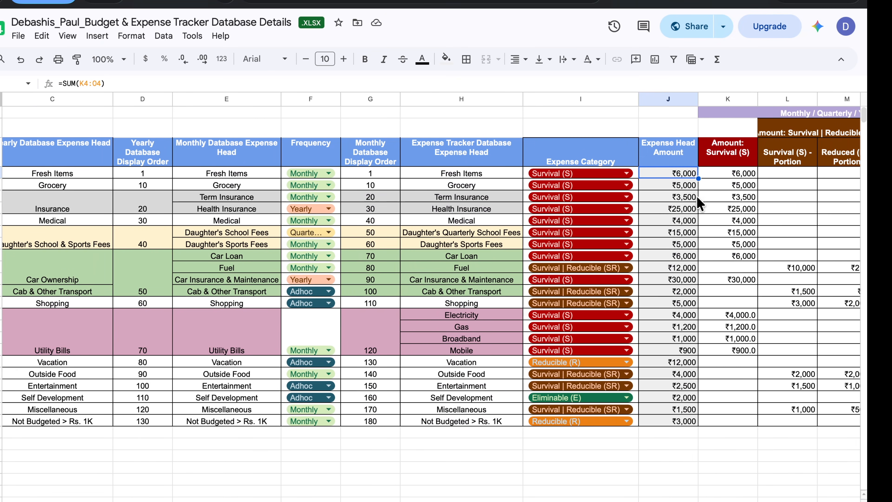
{"action": "left_click", "coordinate": [679, 190]}
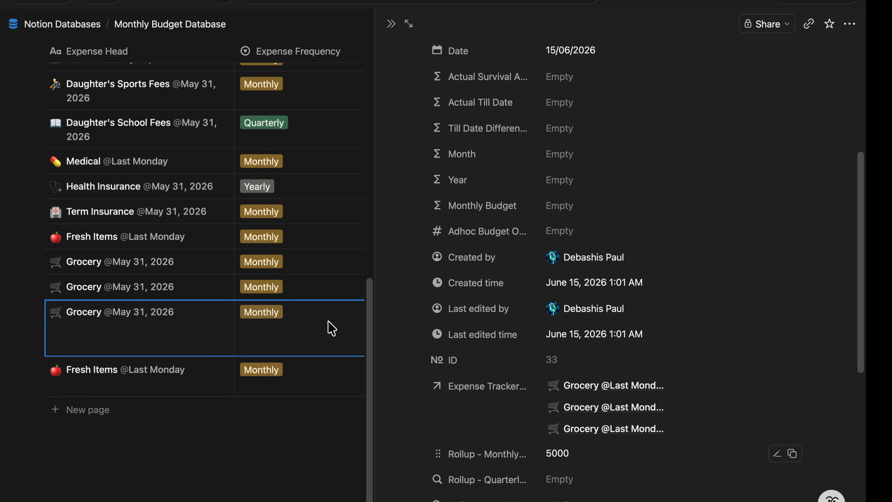
Step: Open the Daughter's School Fees entry in Notion and compare its portion rollups with the matching Expense Head Amount in Google Sheets
{"action": "scroll", "coordinate": [241, 325], "scroll_direction": "up", "scroll_amount": 2}
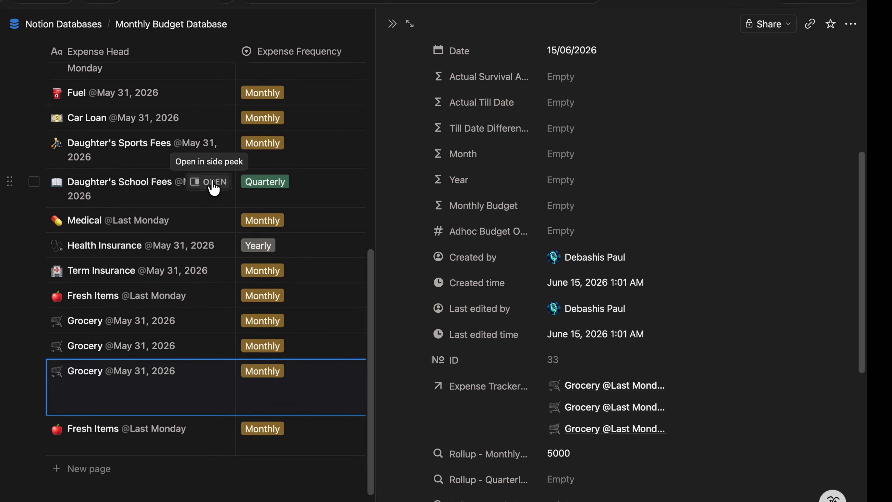
{"action": "left_click", "coordinate": [210, 186]}
{"action": "scroll", "coordinate": [533, 424], "scroll_direction": "down", "scroll_amount": 8}
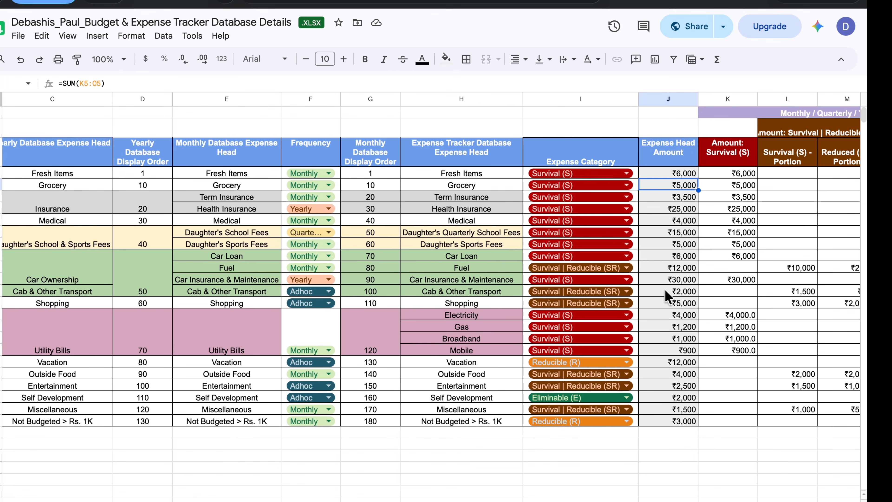
{"action": "left_click", "coordinate": [671, 233]}
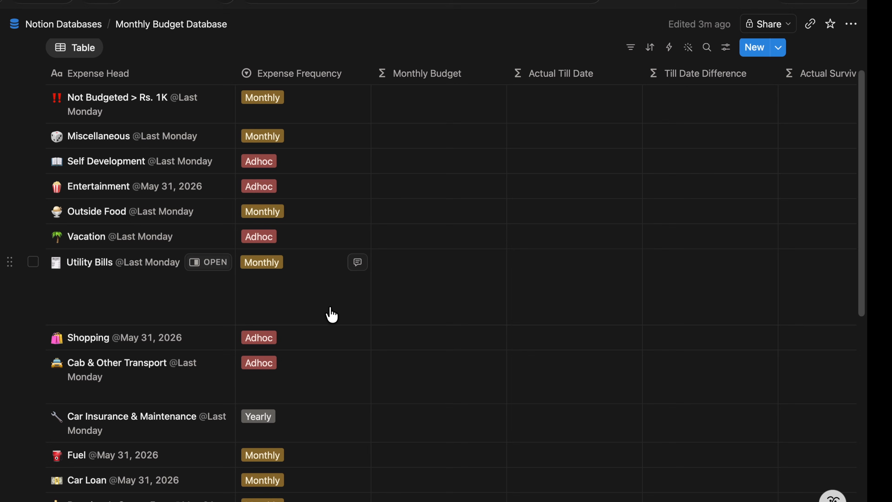
Step: Open the Health Insurance entry in the Monthly Budget Database in Notion and examine its monthly, quarterly and yearly portion rollups
{"action": "scroll", "coordinate": [331, 315], "scroll_direction": "down", "scroll_amount": 5}
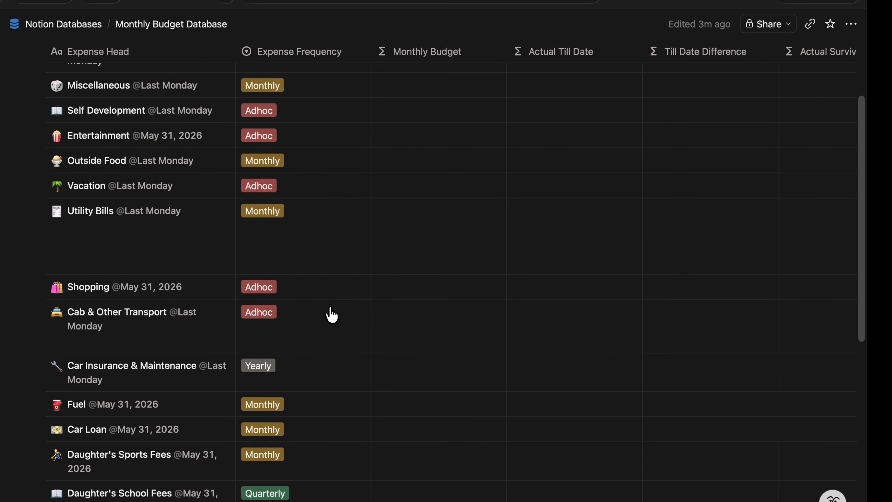
{"action": "scroll", "coordinate": [331, 314], "scroll_direction": "down", "scroll_amount": 2}
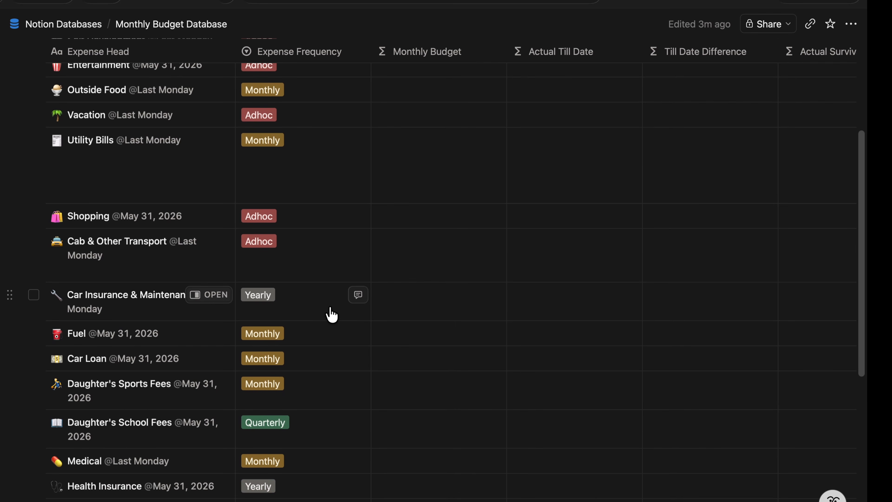
{"action": "scroll", "coordinate": [330, 313], "scroll_direction": "down", "scroll_amount": 6}
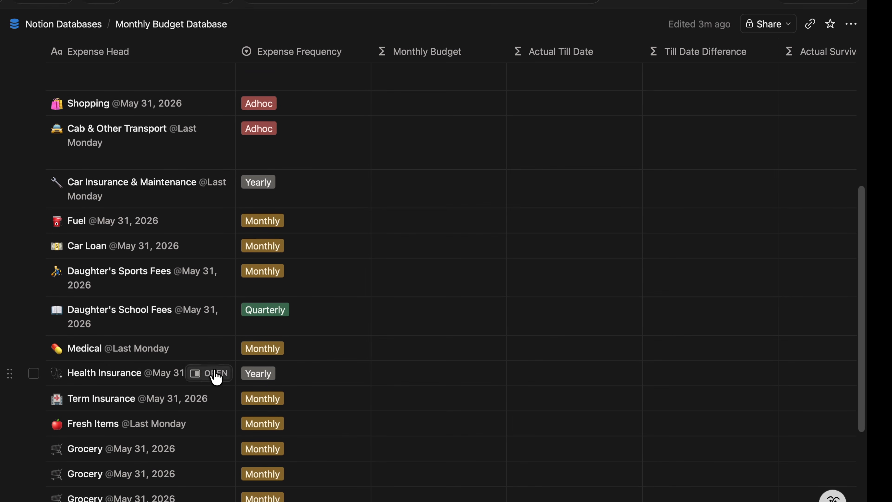
{"action": "left_click", "coordinate": [213, 373]}
{"action": "scroll", "coordinate": [635, 351], "scroll_direction": "down", "scroll_amount": 10}
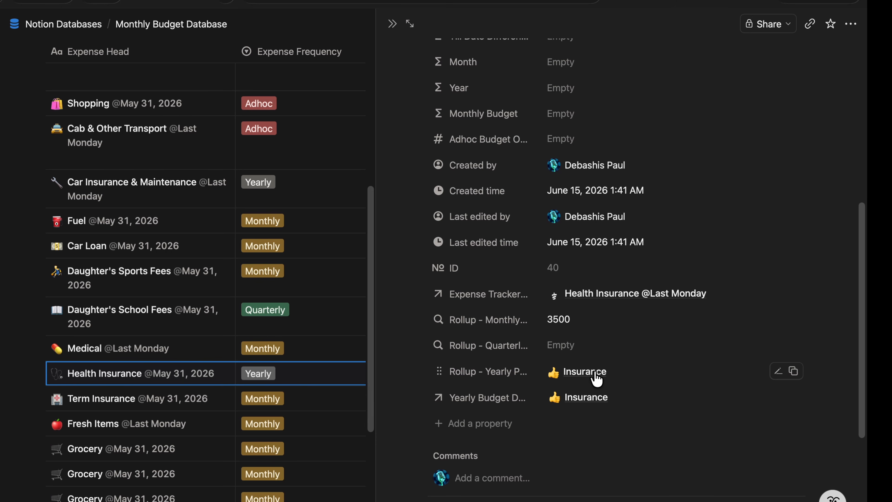
Step: Set the target property of "Rollup - Yearly Portion" to Yearly Budget Portion from the Health Insurance entry, and close the entry
{"action": "left_click", "coordinate": [441, 369]}
{"action": "left_click", "coordinate": [484, 415]}
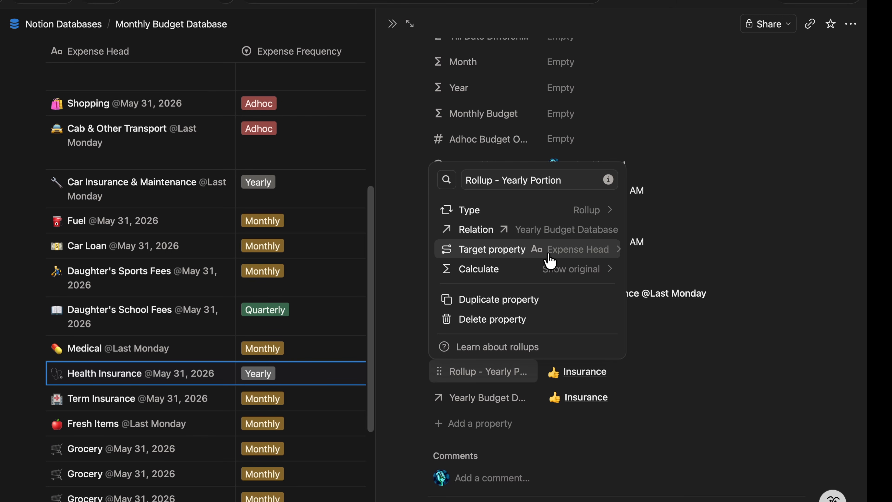
{"action": "left_click", "coordinate": [567, 255]}
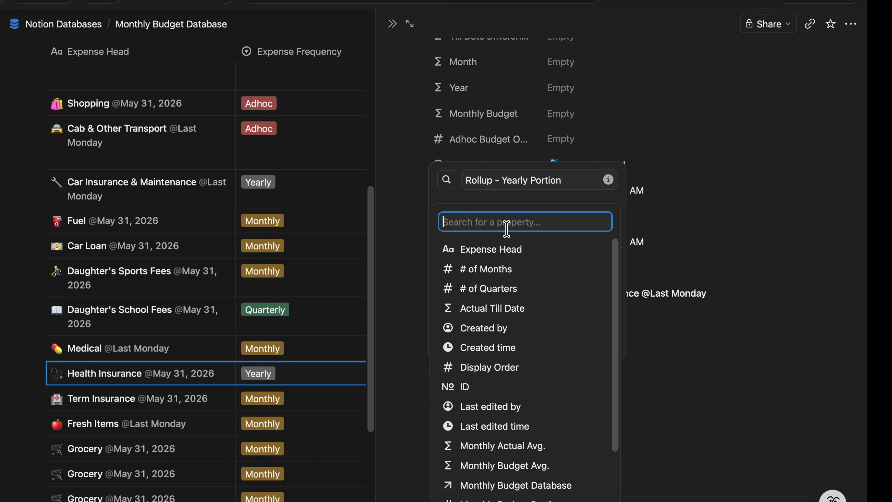
{"action": "type", "text": "yearl"}
{"action": "double_click", "coordinate": [478, 278]}
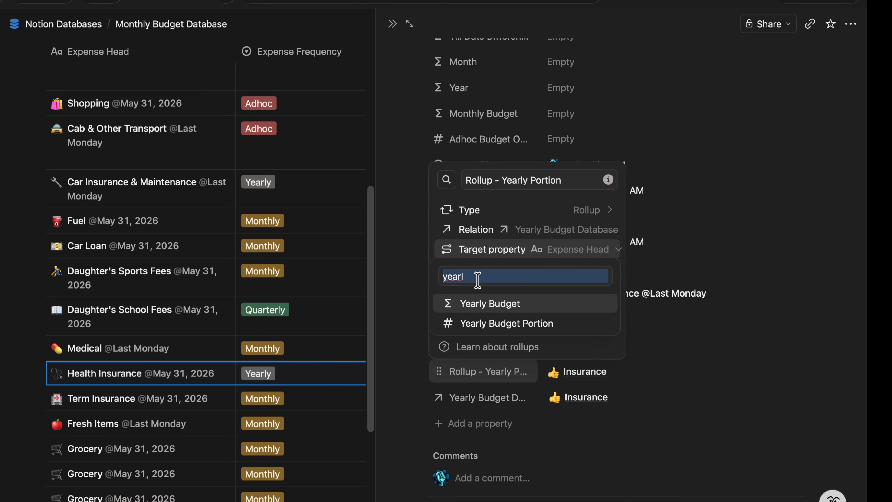
{"action": "left_click", "coordinate": [500, 330]}
{"action": "left_click", "coordinate": [707, 80]}
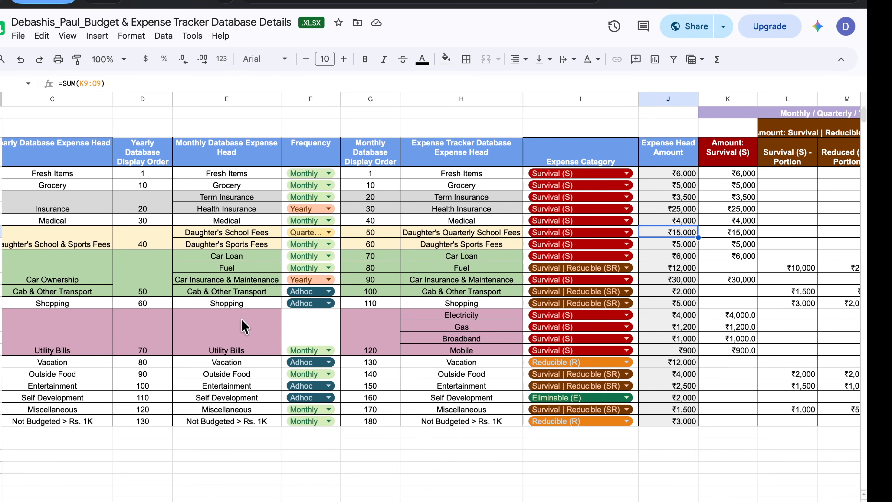
Step: Check the Health Insurance row's Expense Head Amount in the Google Sheets budget
{"action": "left_click", "coordinate": [234, 208]}
{"action": "left_click", "coordinate": [688, 210]}
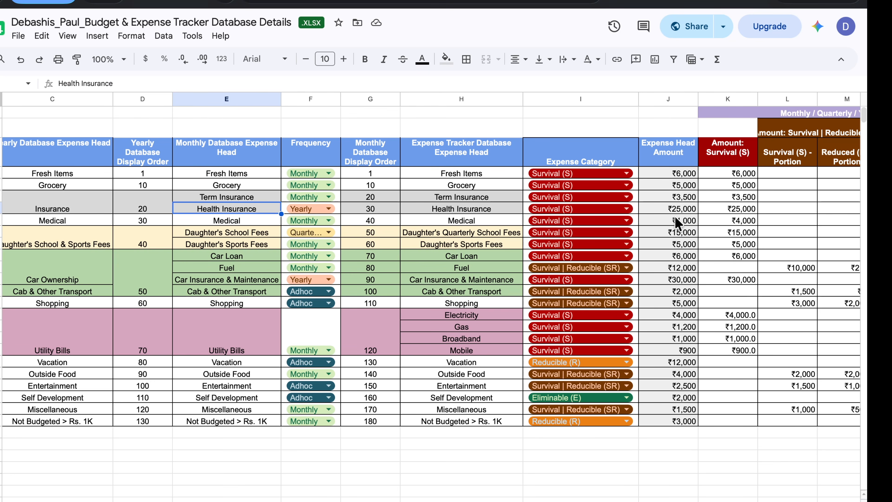
{"action": "left_click", "coordinate": [685, 209]}
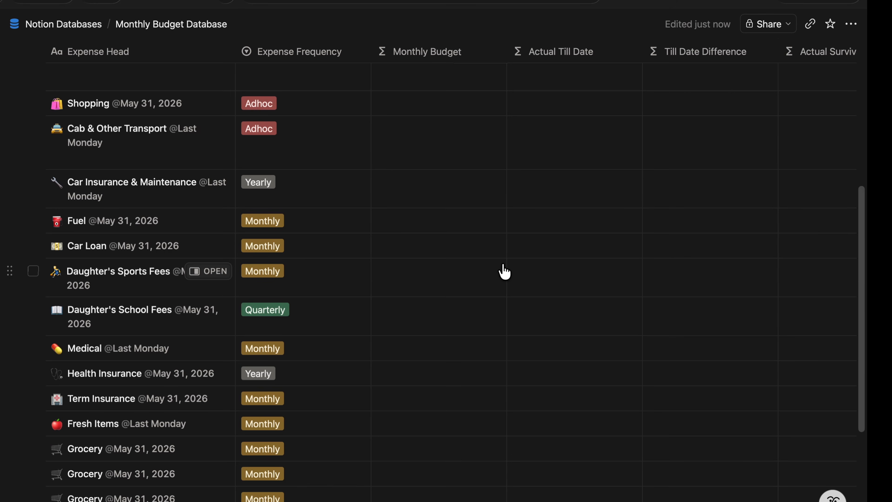
Step: Start the Monthly Budget property's formula as an ifs() function whose first condition is Expense Frequency == "Monthly"
{"action": "scroll", "coordinate": [503, 271], "scroll_direction": "up", "scroll_amount": 5}
{"action": "scroll", "coordinate": [504, 270], "scroll_direction": "up", "scroll_amount": 2}
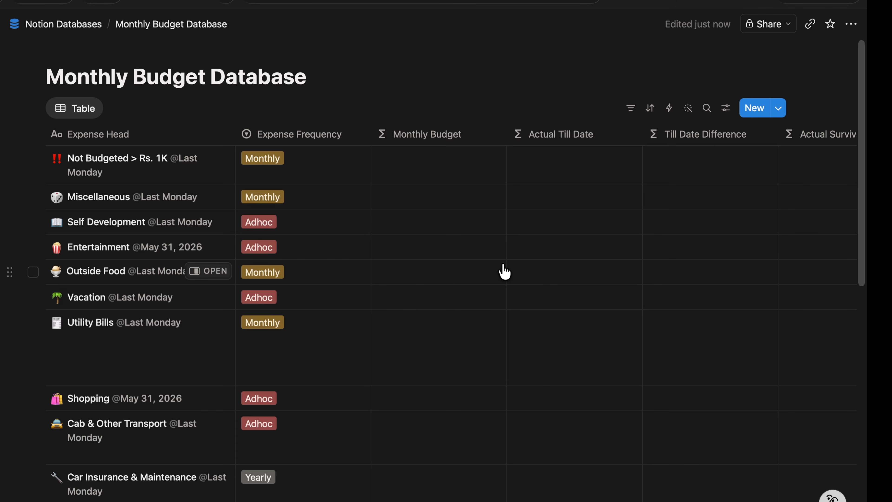
{"action": "left_click", "coordinate": [434, 138]}
{"action": "mouse_move", "coordinate": [448, 103]}
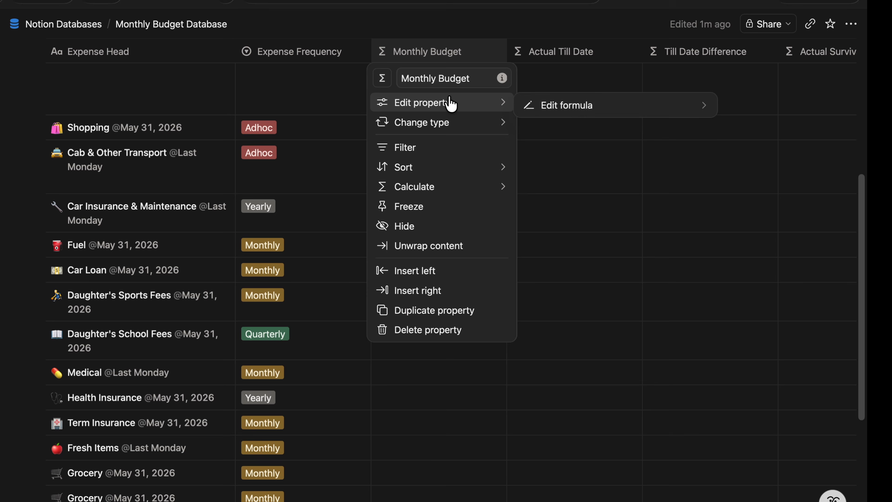
{"action": "left_click", "coordinate": [585, 106]}
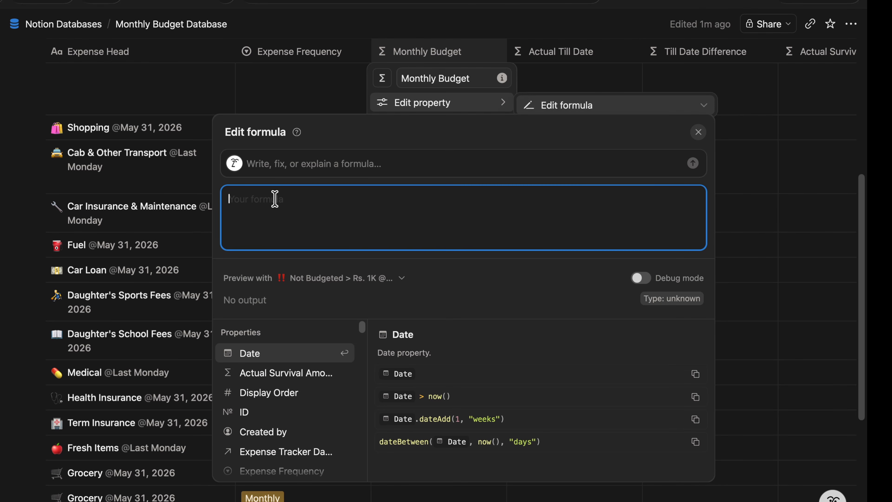
{"action": "type", "text": "if"}
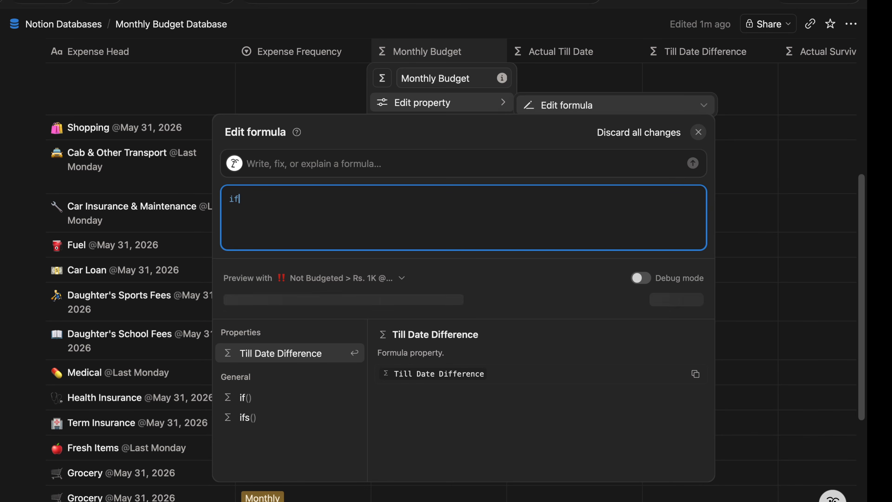
{"action": "type", "text": "s"}
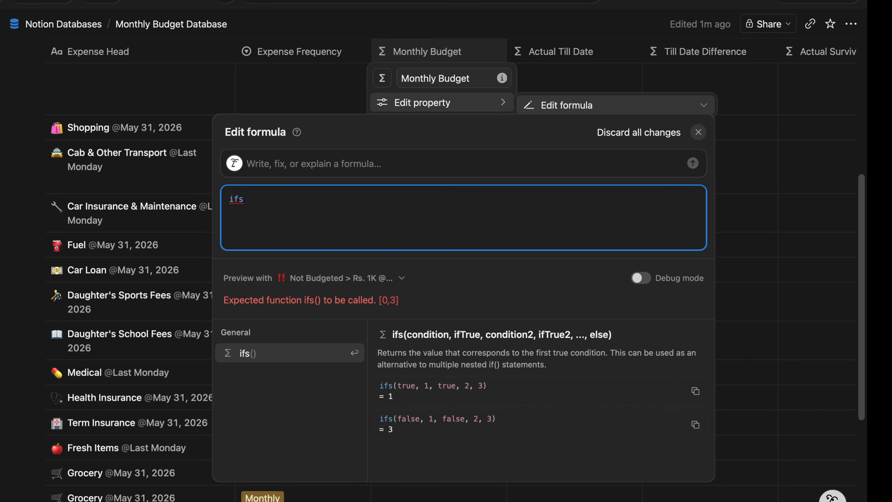
{"action": "type", "text": "(ex"}
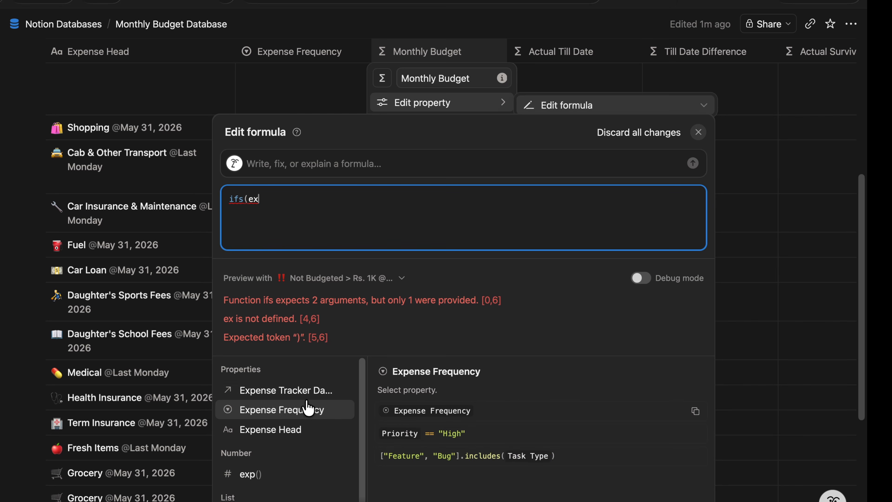
{"action": "left_click", "coordinate": [308, 413]}
{"action": "type", "text": "== \"Mon"}
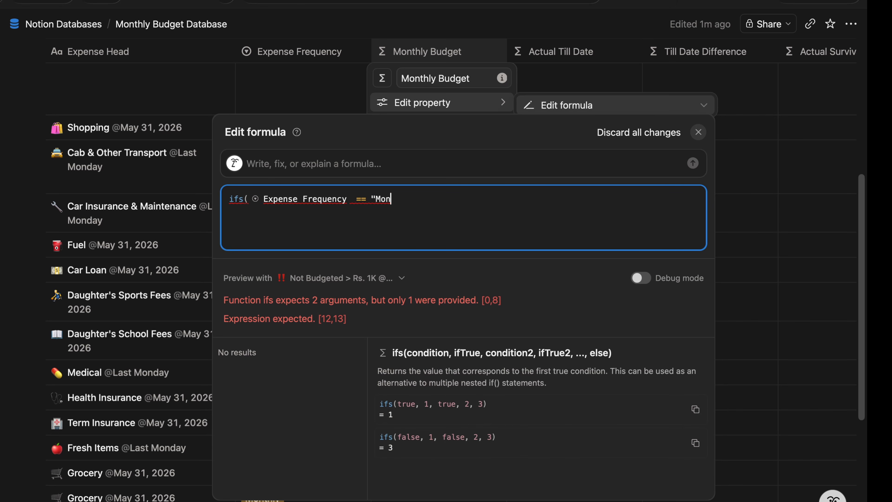
{"action": "type", "text": "thly\", "}
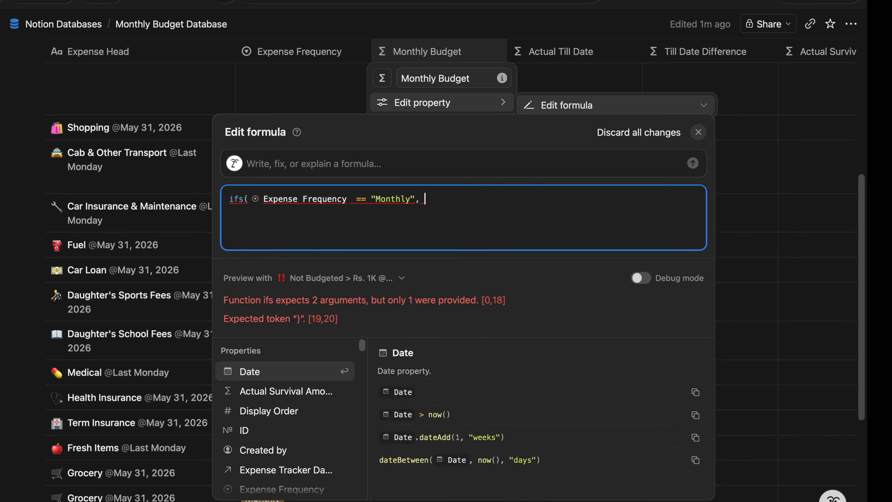
Step: Make the Monthly condition return first() of the "Rollup - Monthly Portion" property, and begin a new formula line
{"action": "type", "text": "first( Rollup - Mon"}
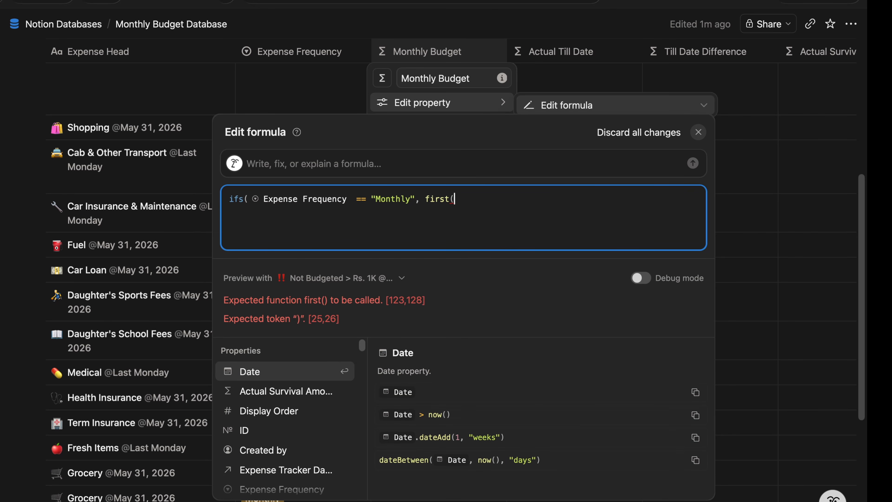
{"action": "left_click", "coordinate": [313, 390]}
{"action": "type", "text": ")"}
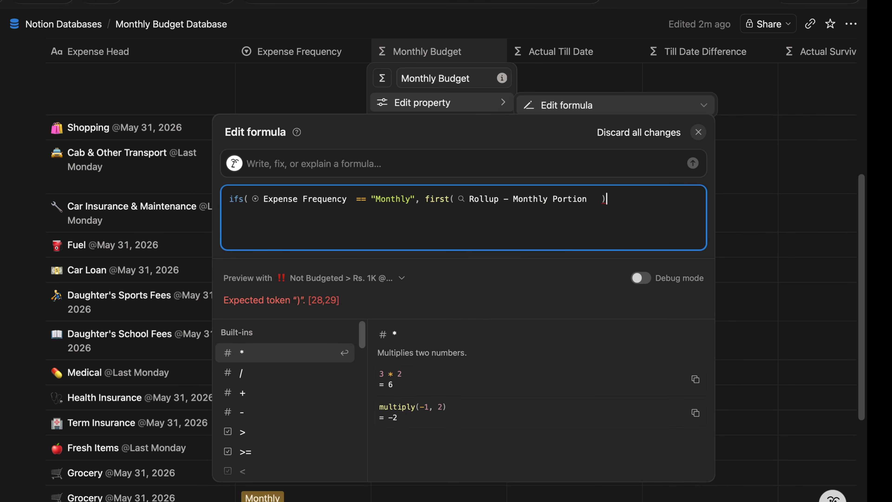
{"action": "left_click", "coordinate": [439, 199]}
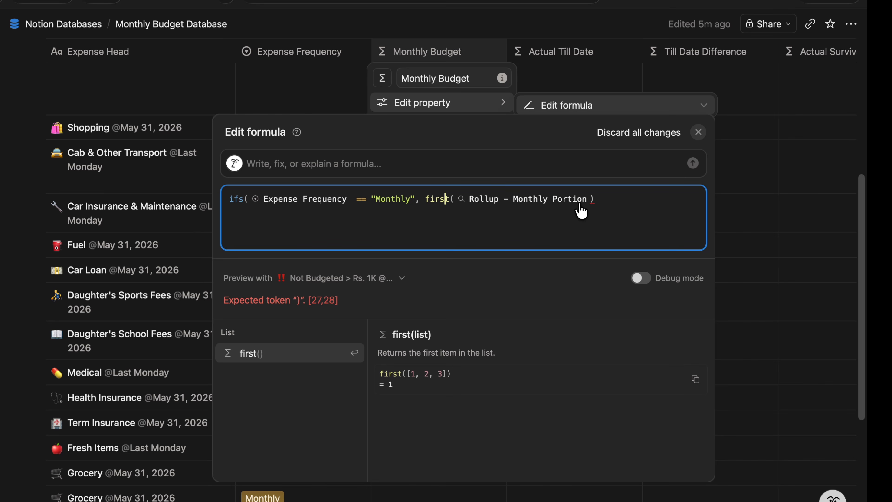
{"action": "type", "text": "),"}
{"action": "key", "text": "shift+Return"}
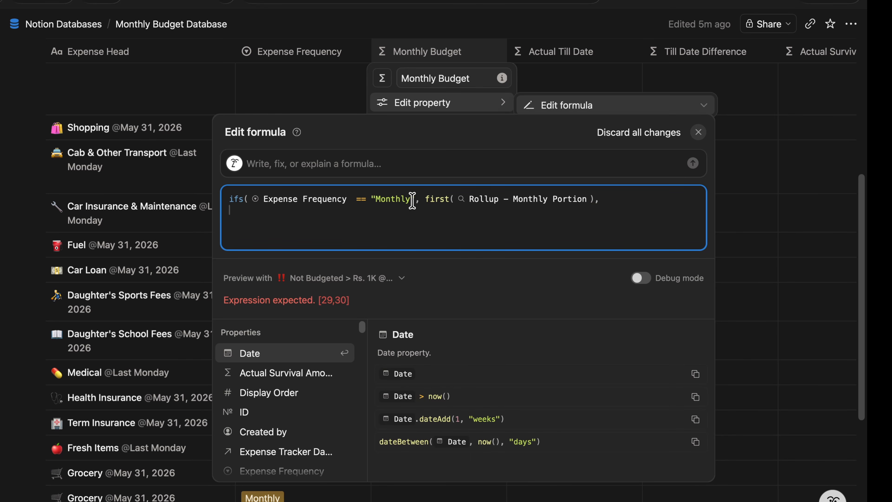
Step: Add the condition Expense Frequency == "Quarterly" to the formula, returning first() of the "Rollup - Quarterly Portion" property
{"action": "type", "text": "exp"}
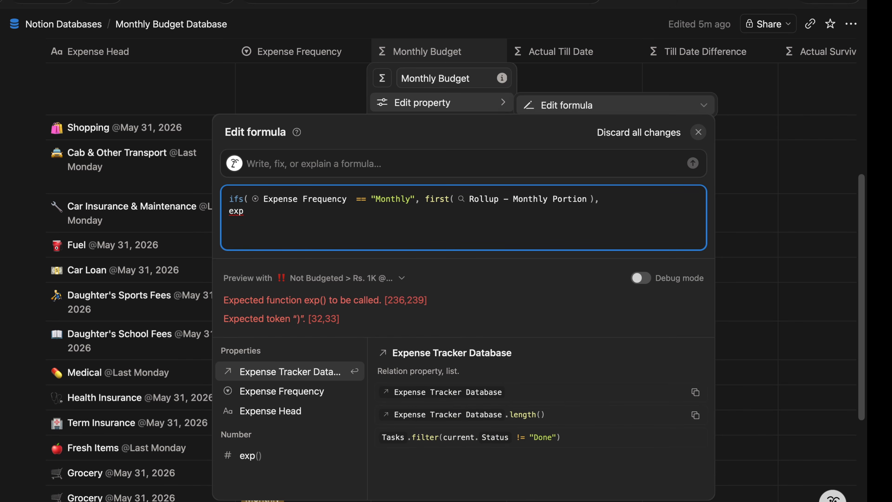
{"action": "key", "text": "Down"}
{"action": "key", "text": "Return"}
{"action": "type", "text": "== \""}
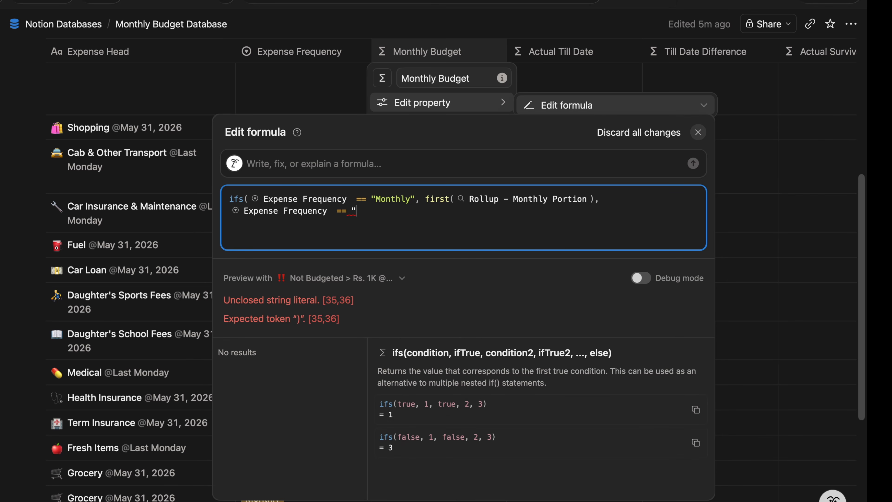
{"action": "type", "text": "Quarterly\", first(Rollup -"}
{"action": "left_click", "coordinate": [309, 404]}
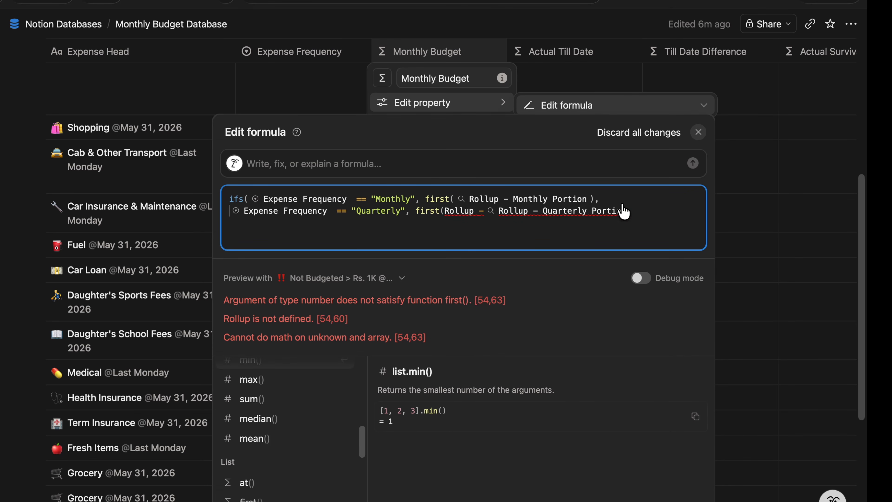
{"action": "left_click", "coordinate": [641, 211]}
{"action": "type", "text": "),"}
{"action": "key", "text": "shift+Return"}
Step: Add the condition Expense Frequency == "Yearly" to the formula, returning first() of the "Rollup - Yearly Portion" property
{"action": "type", "text": "exp"}
{"action": "left_click", "coordinate": [309, 409]}
{"action": "type", "text": "== "}
{"action": "type", "text": "\""}
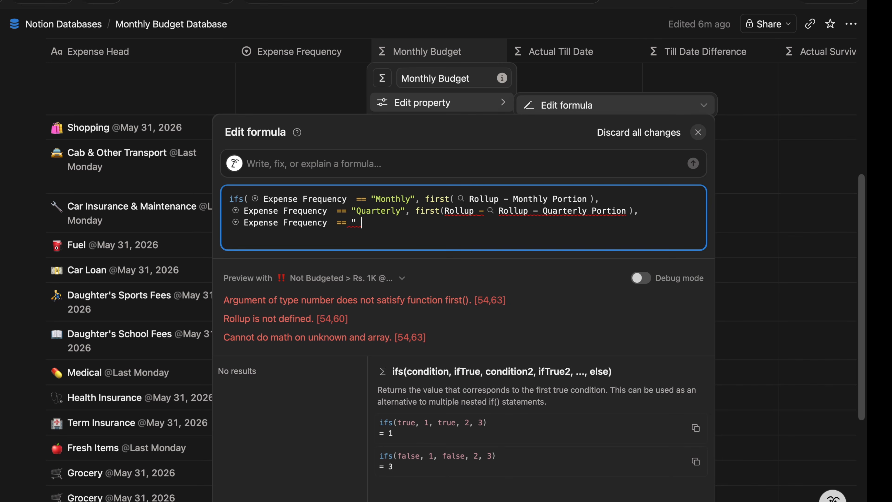
{"action": "type", "text": "Yearly\", first(Rollup -"}
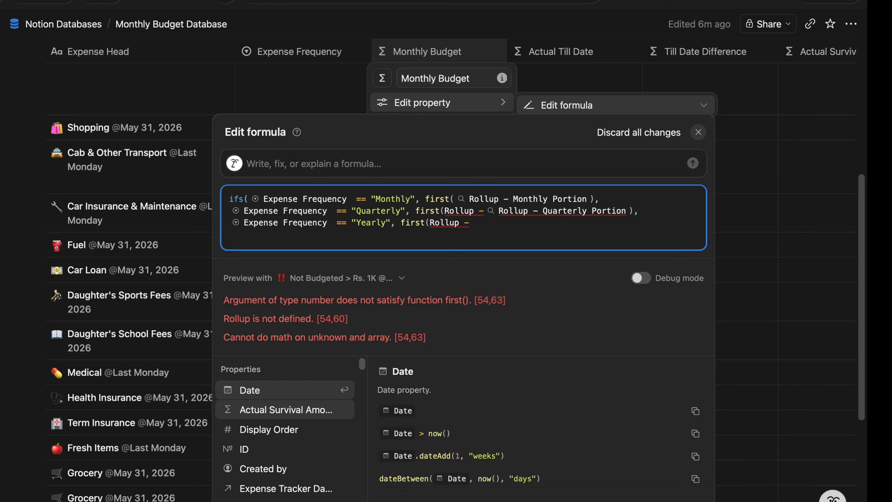
{"action": "type", "text": " ye"}
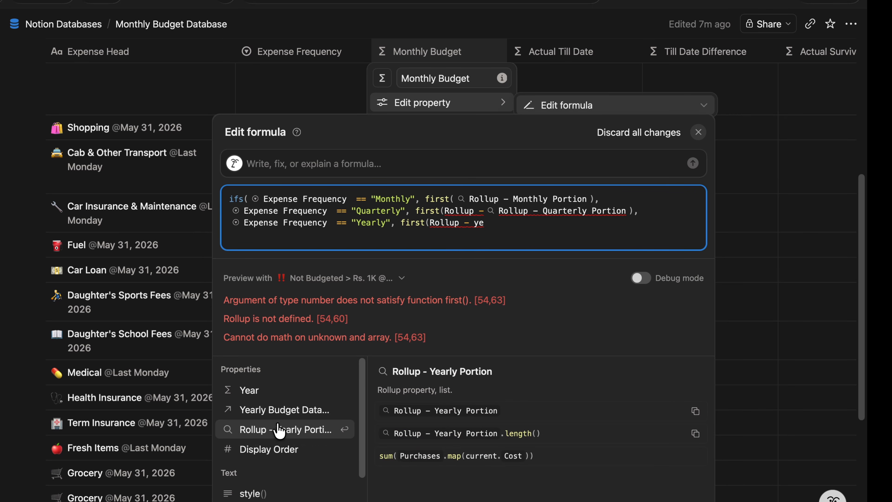
{"action": "left_click", "coordinate": [279, 430]}
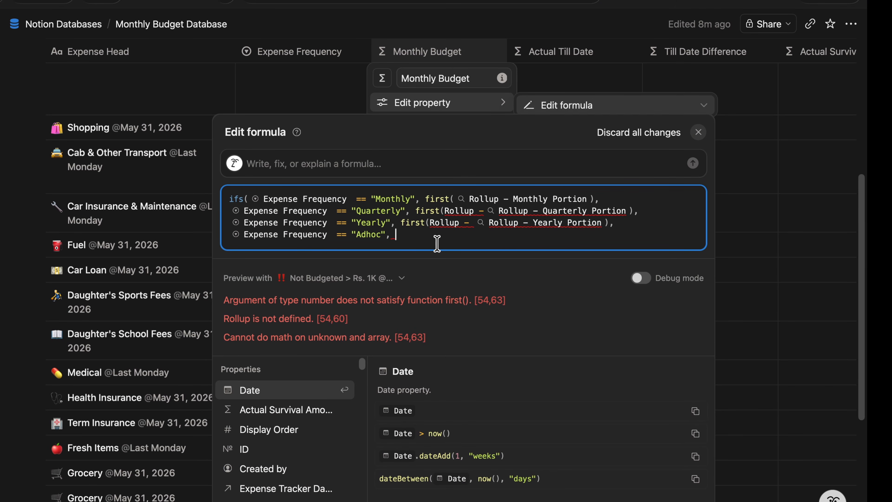
Step: Make the formula return the Adhoc Budget Override property when Expense Frequency is "Adhoc"
{"action": "type", "text": "adhoc"}
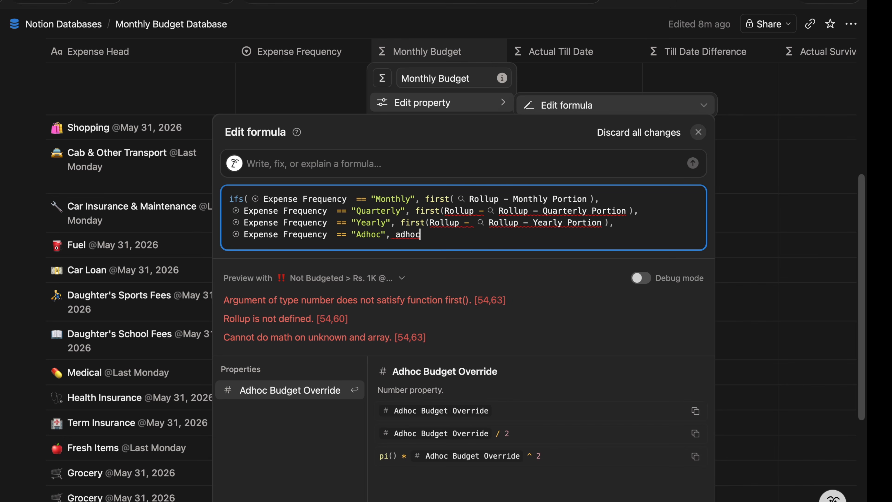
{"action": "left_click", "coordinate": [307, 398]}
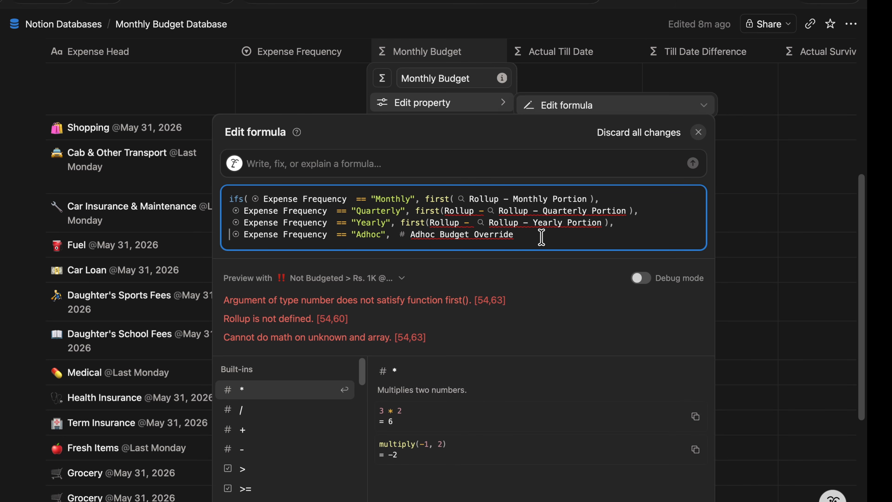
{"action": "type", "text": ")"}
{"action": "key", "text": "BackSpace"}
Step: Remove the stray "Rollup -" text from the Quarterly and Yearly lines, and close the completed Monthly Budget formula
{"action": "left_click", "coordinate": [479, 210]}
{"action": "key", "text": "super+z"}
{"action": "key", "text": "super+z"}
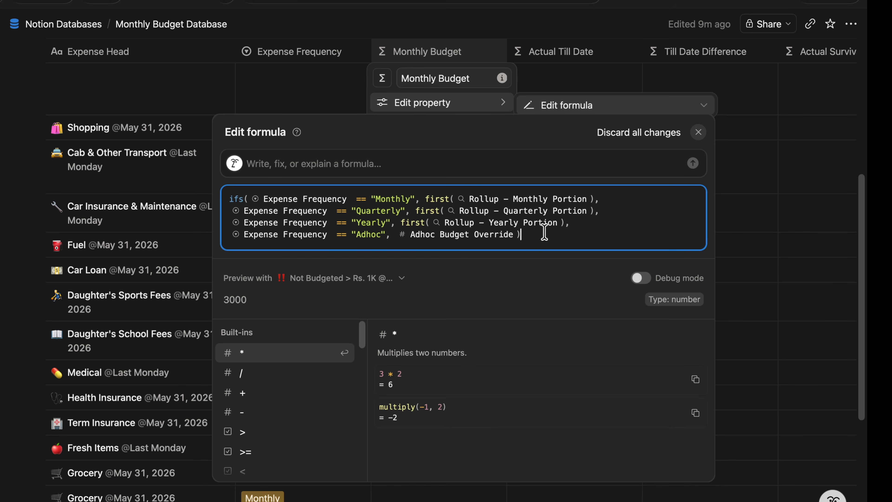
{"action": "key", "text": "Escape"}
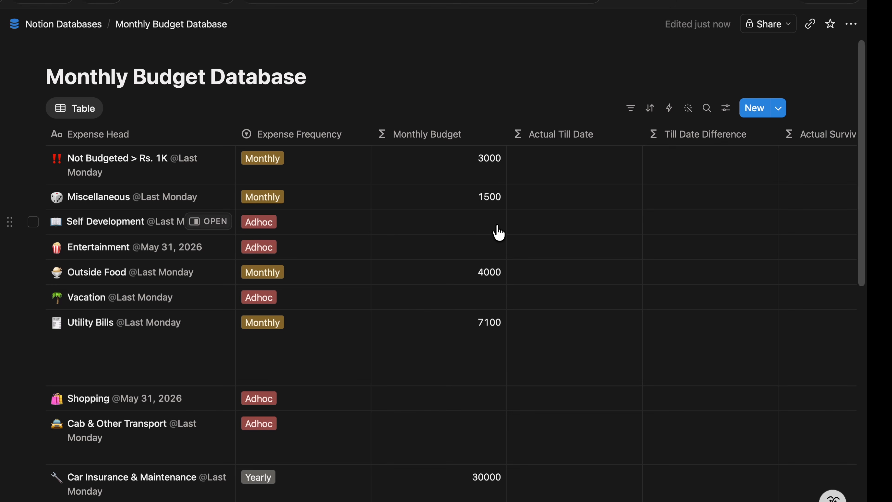
Step: Set the Adhoc Budget Override of the Self Development entry to 2000, and close the entry
{"action": "left_click", "coordinate": [216, 222]}
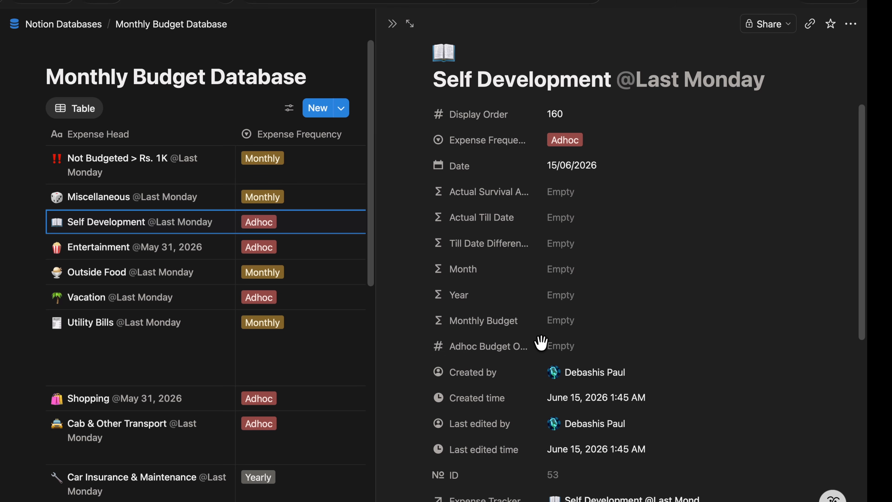
{"action": "left_click", "coordinate": [573, 347]}
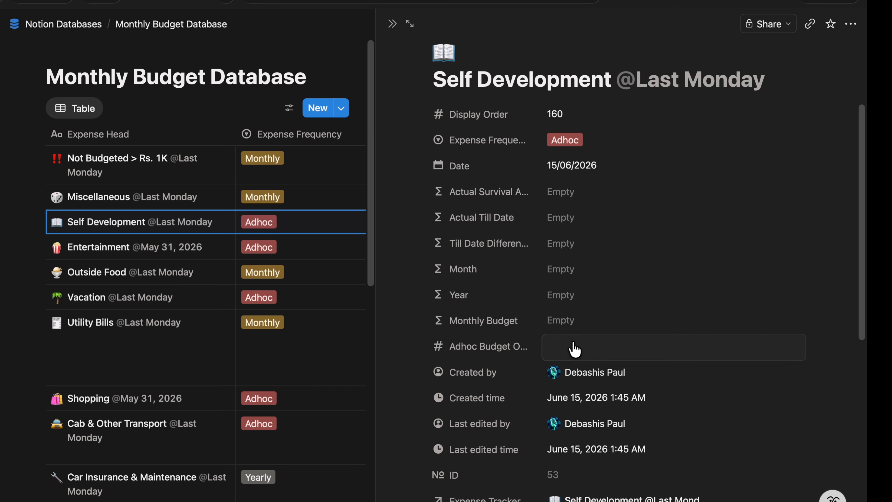
{"action": "type", "text": "2000"}
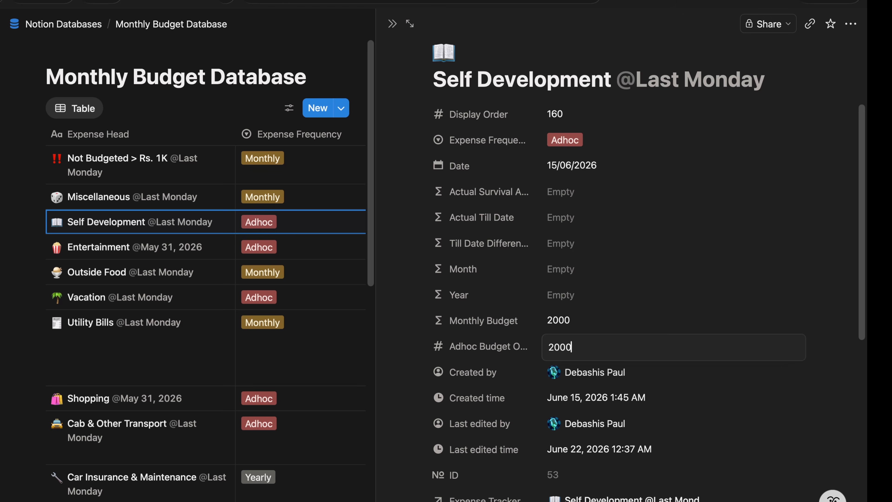
{"action": "key", "text": "Escape"}
{"action": "key", "text": "Escape"}
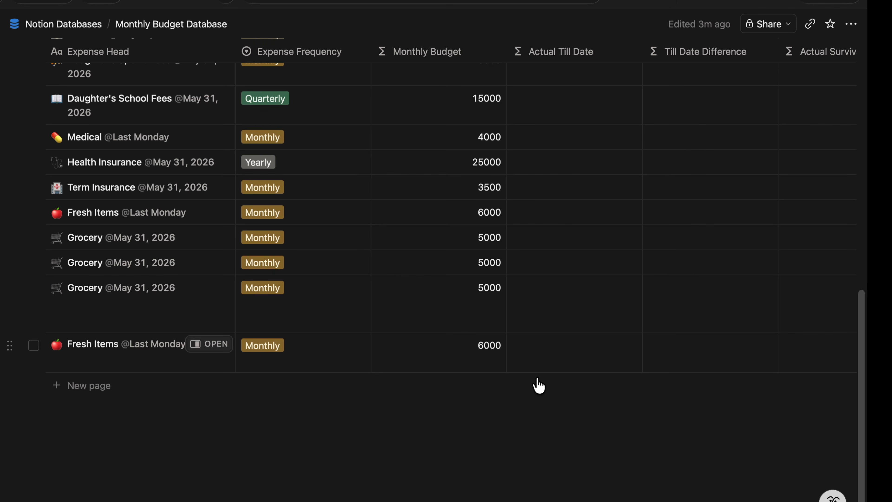
Step: Open the last Fresh Items entry, examine its properties and linked Expense Tracker amounts, and close it
{"action": "left_click", "coordinate": [214, 345]}
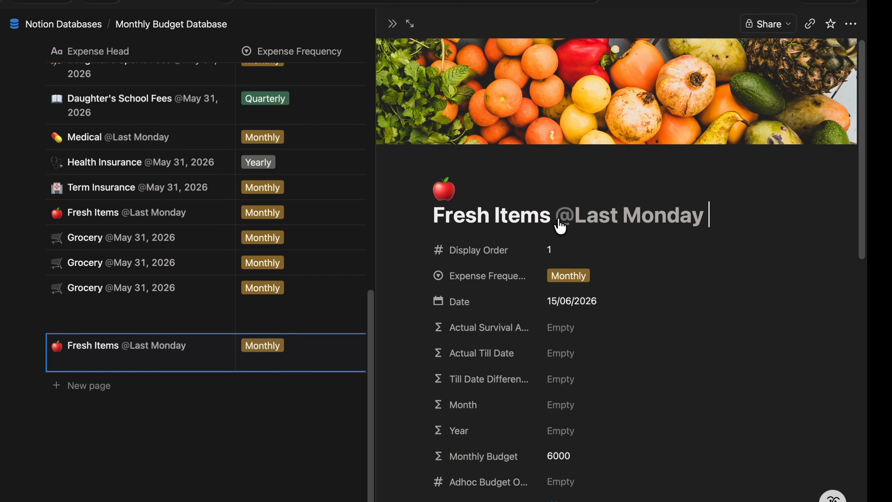
{"action": "scroll", "coordinate": [541, 351], "scroll_direction": "down", "scroll_amount": 10}
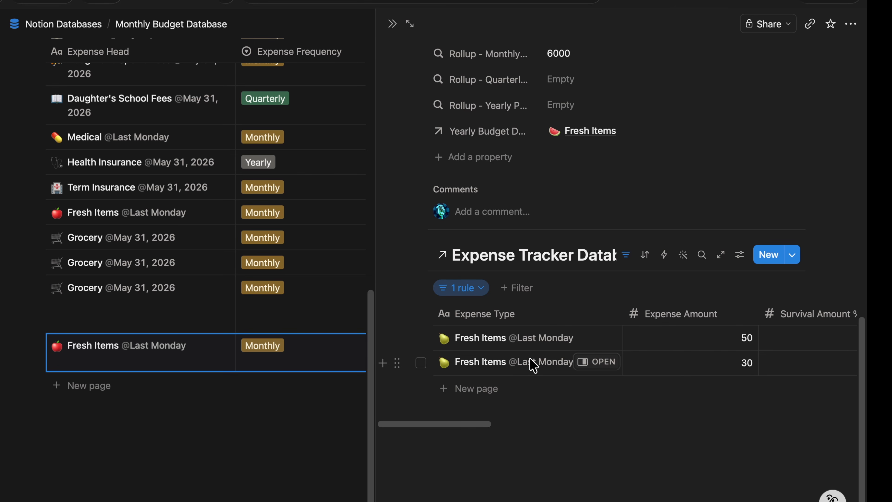
{"action": "scroll", "coordinate": [533, 365], "scroll_direction": "up", "scroll_amount": 10}
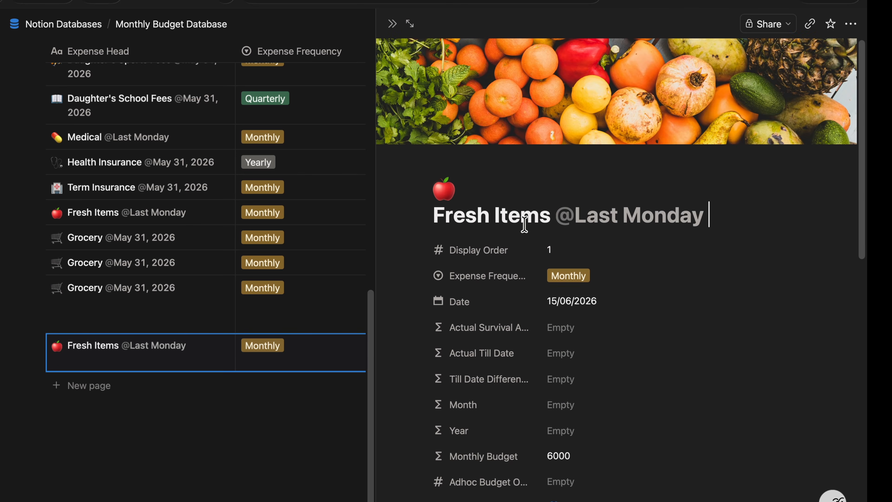
{"action": "scroll", "coordinate": [563, 233], "scroll_direction": "down", "scroll_amount": 10}
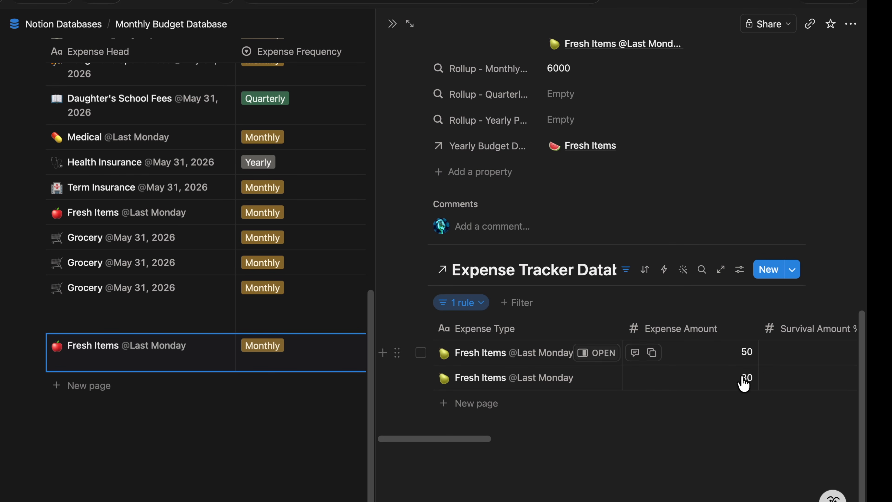
{"action": "key", "text": "Escape"}
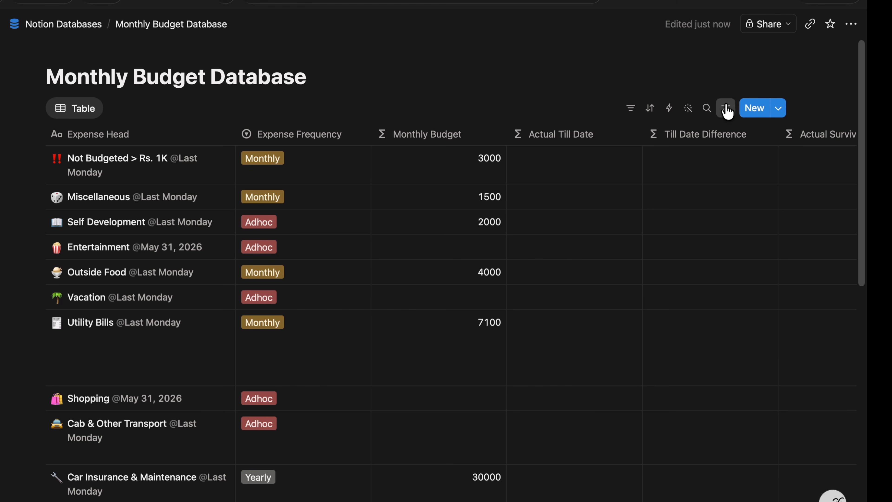
Step: Add a rollup property named "Rollup - Actual Till Date" to the Monthly Budget Database
{"action": "left_click", "coordinate": [725, 109]}
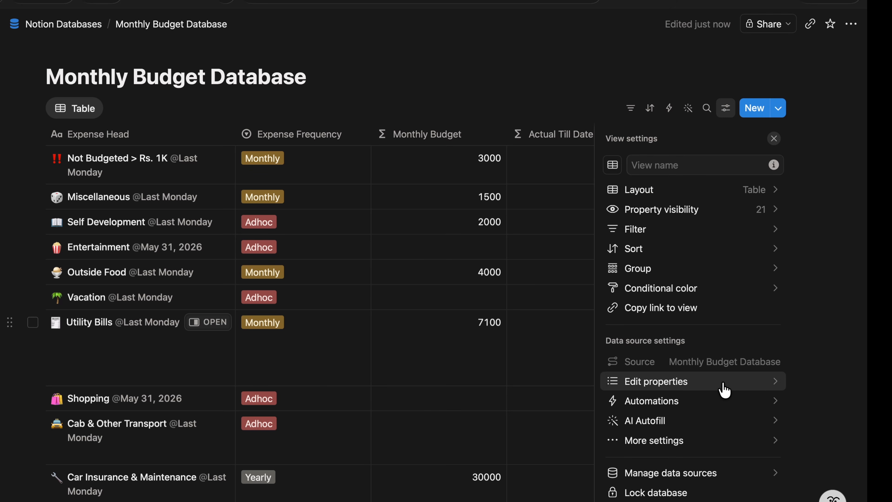
{"action": "left_click", "coordinate": [669, 385]}
{"action": "left_click", "coordinate": [669, 484]}
{"action": "scroll", "coordinate": [694, 453], "scroll_direction": "down", "scroll_amount": 5}
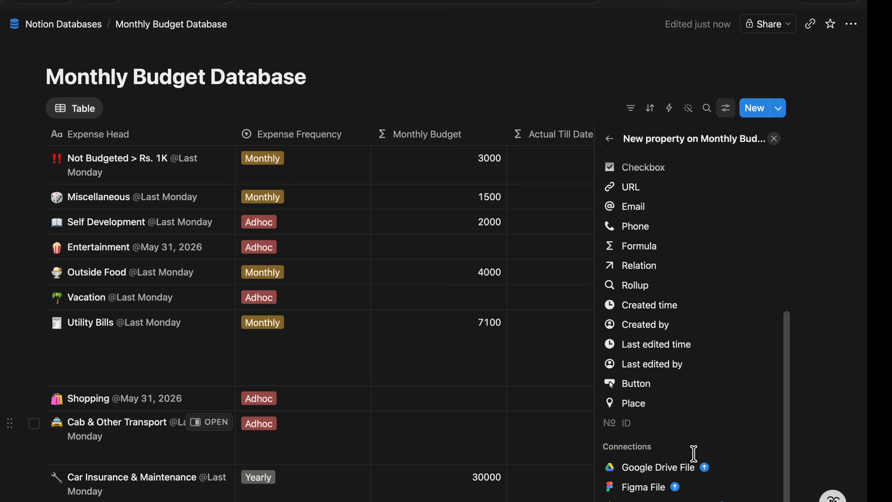
{"action": "left_click", "coordinate": [669, 285]}
{"action": "type", "text": "- Ac"}
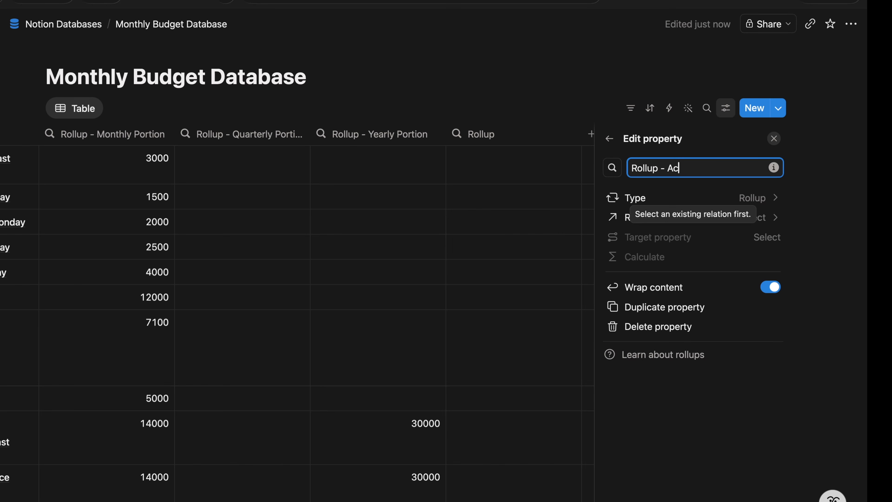
{"action": "type", "text": "tual Till Date"}
Step: Make the rollup sum Expense Amount through the Expense Tracker Database relation, and close the view settings
{"action": "left_click", "coordinate": [765, 217]}
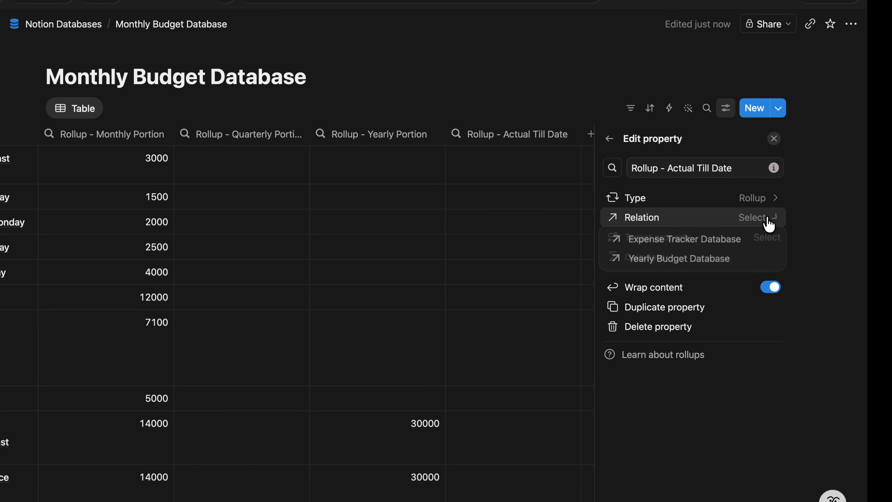
{"action": "left_click", "coordinate": [690, 241]}
{"action": "left_click", "coordinate": [753, 237]}
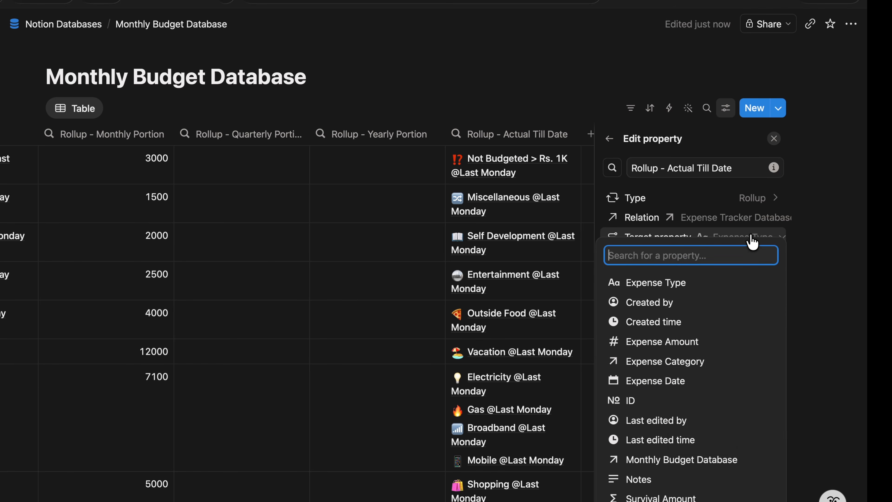
{"action": "left_click", "coordinate": [676, 343]}
{"action": "left_click", "coordinate": [741, 257]}
{"action": "mouse_move", "coordinate": [702, 357]}
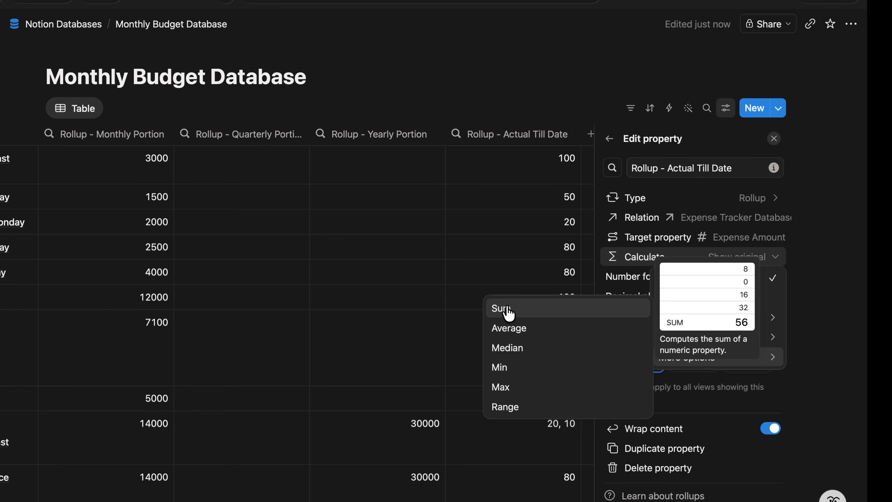
{"action": "left_click", "coordinate": [510, 312]}
{"action": "left_click", "coordinate": [609, 140]}
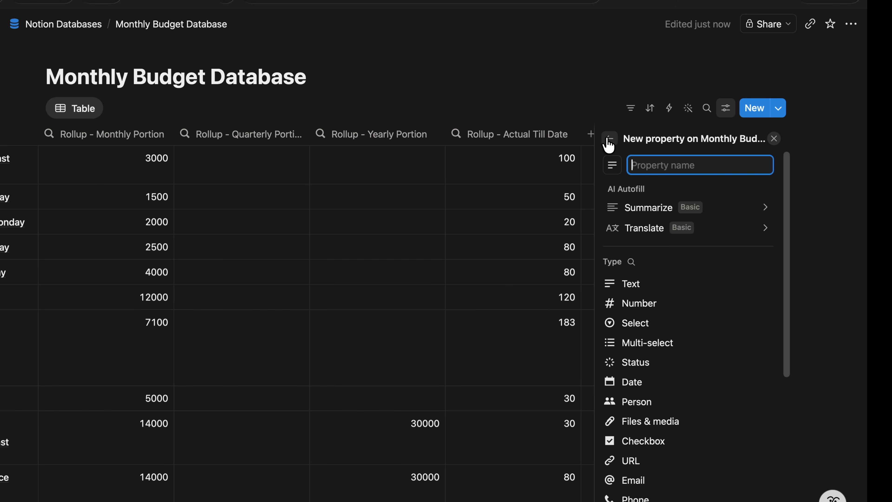
{"action": "left_click", "coordinate": [609, 140]}
{"action": "left_click", "coordinate": [565, 78]}
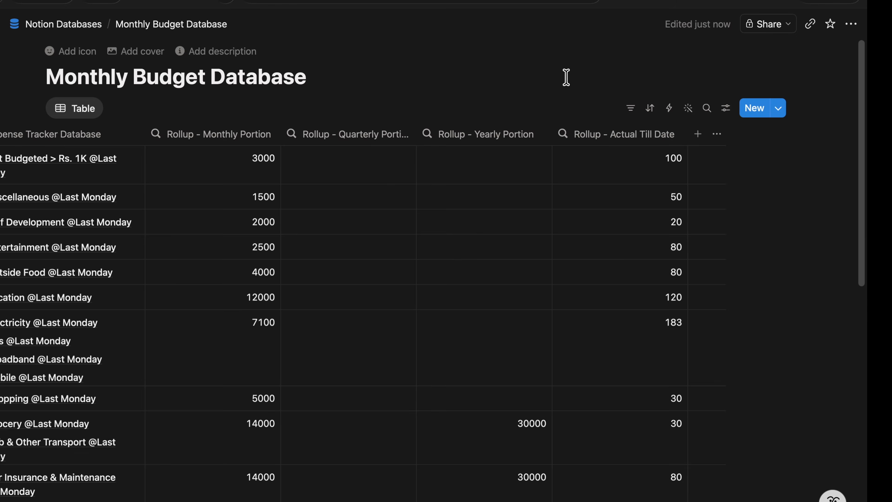
Step: Open the last Fresh Items entry, compare its Actual Till Date rollup with the linked expense amounts, and close it
{"action": "scroll", "coordinate": [201, 346], "scroll_direction": "down", "scroll_amount": 10}
{"action": "scroll", "coordinate": [202, 346], "scroll_direction": "left", "scroll_amount": 5}
{"action": "left_click", "coordinate": [202, 346]}
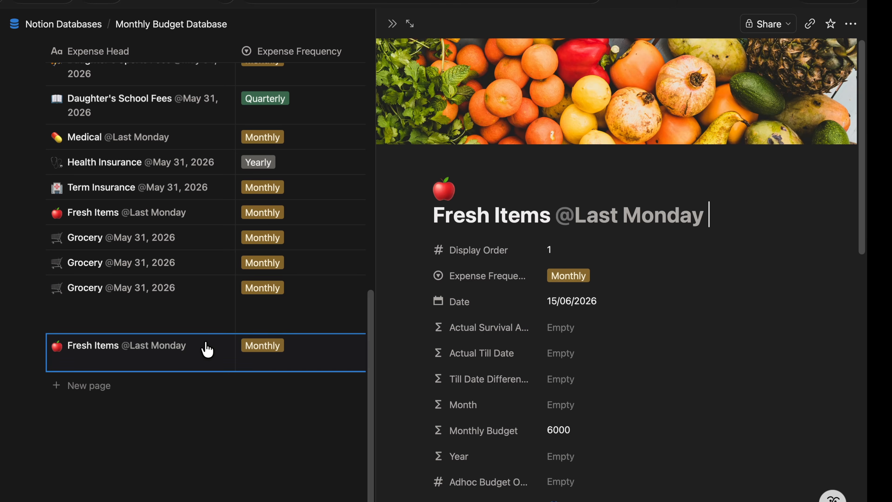
{"action": "scroll", "coordinate": [652, 349], "scroll_direction": "down", "scroll_amount": 10}
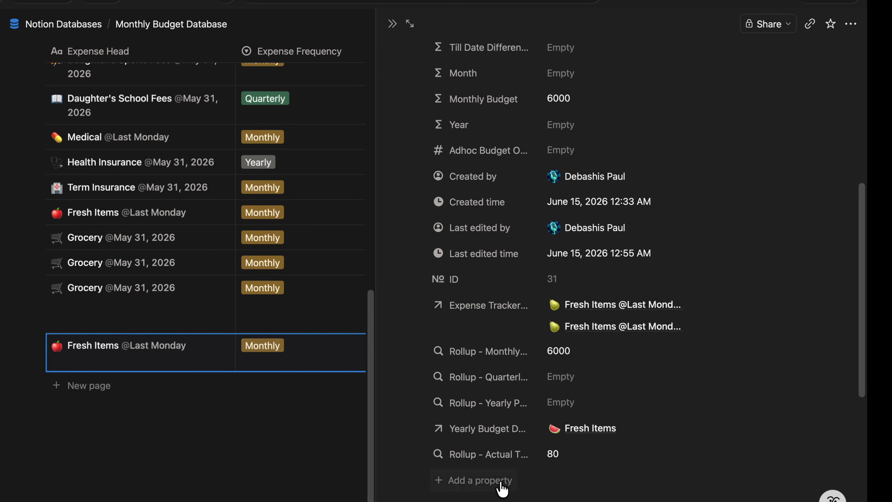
{"action": "scroll", "coordinate": [563, 457], "scroll_direction": "down", "scroll_amount": 10}
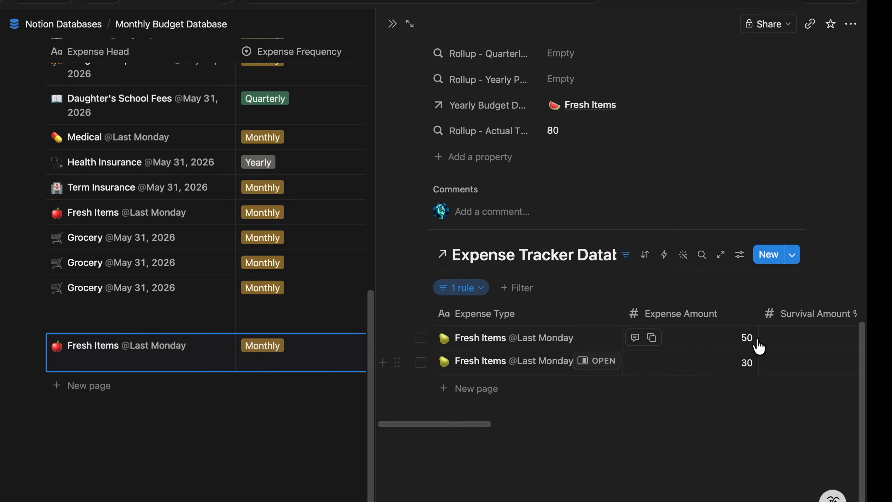
{"action": "key", "text": "Escape"}
Step: Set the formula of the Actual Till Date property to return Rollup - Actual Till Date
{"action": "left_click", "coordinate": [573, 52]}
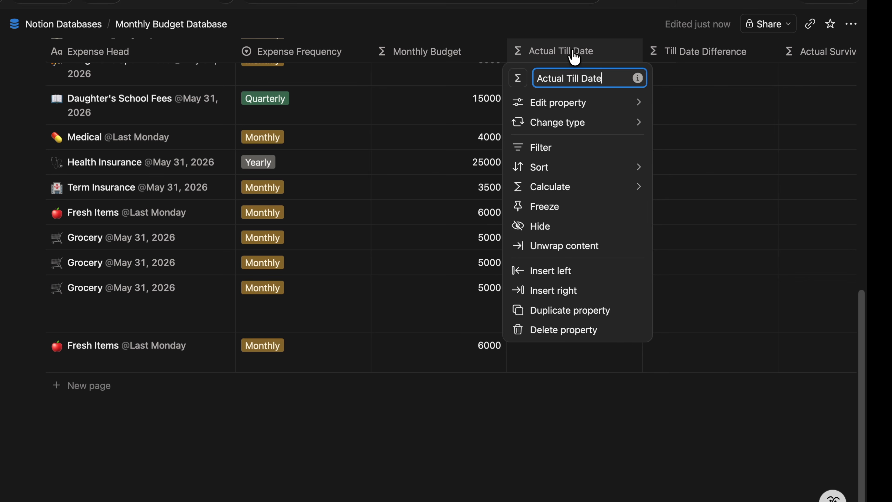
{"action": "mouse_move", "coordinate": [563, 106]}
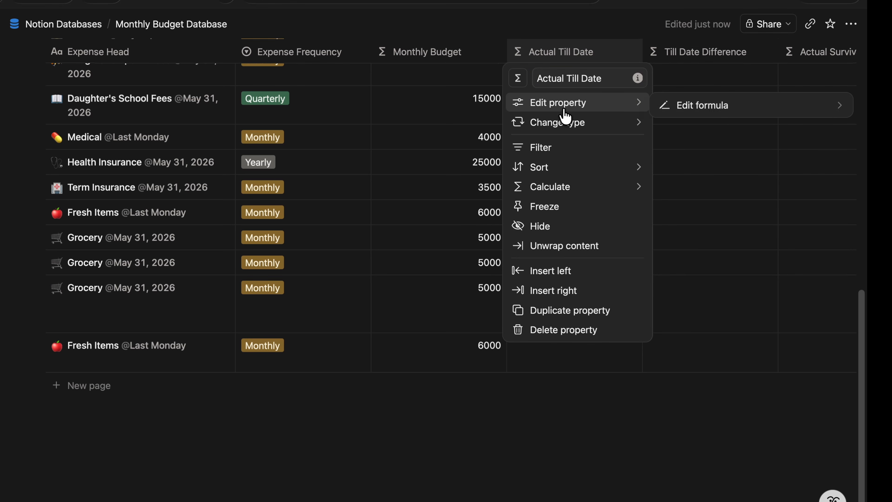
{"action": "left_click", "coordinate": [734, 112]}
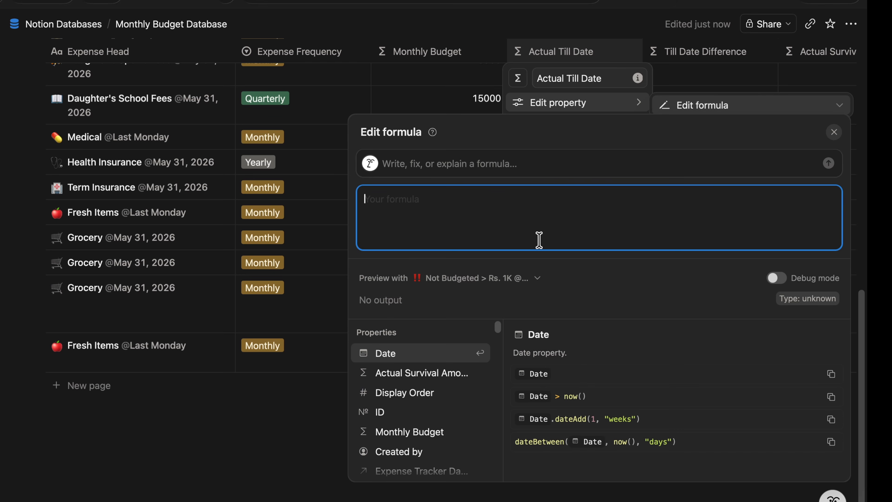
{"action": "type", "text": "roll"}
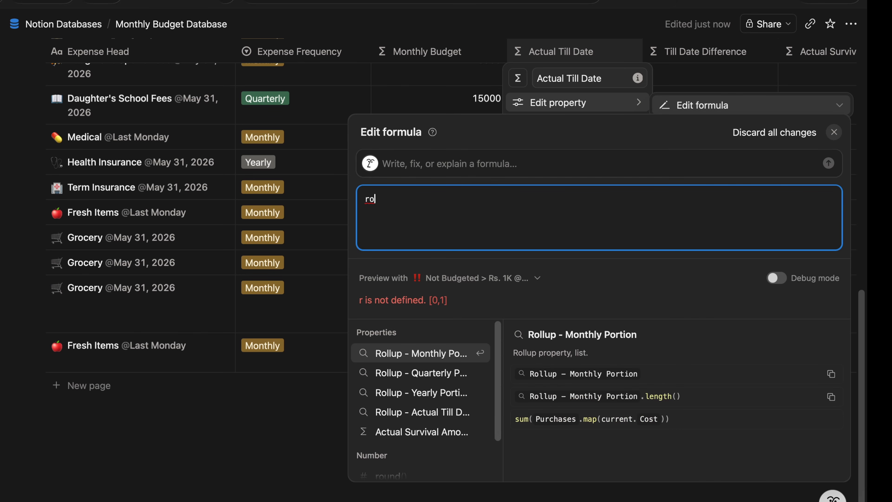
{"action": "left_click", "coordinate": [455, 412]}
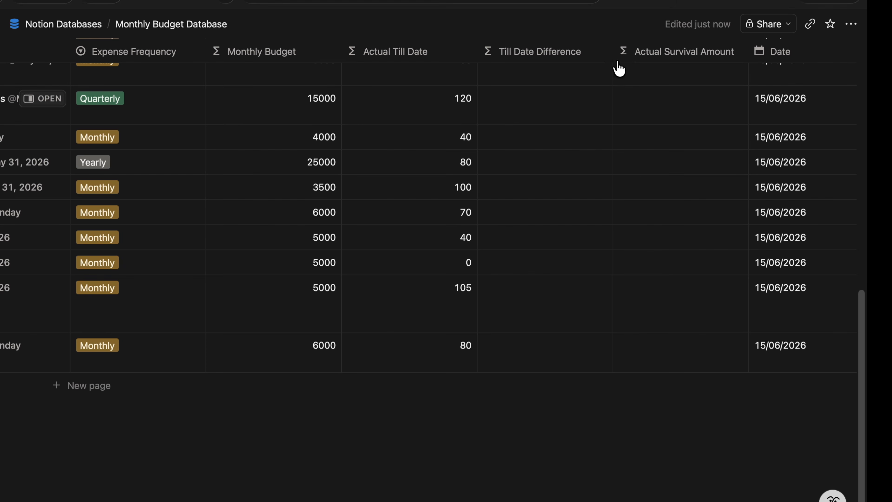
Step: Add another rollup property to the Monthly Budget Database, keeping its default name
{"action": "scroll", "coordinate": [687, 149], "scroll_direction": "up", "scroll_amount": 5}
{"action": "scroll", "coordinate": [687, 148], "scroll_direction": "up", "scroll_amount": 3}
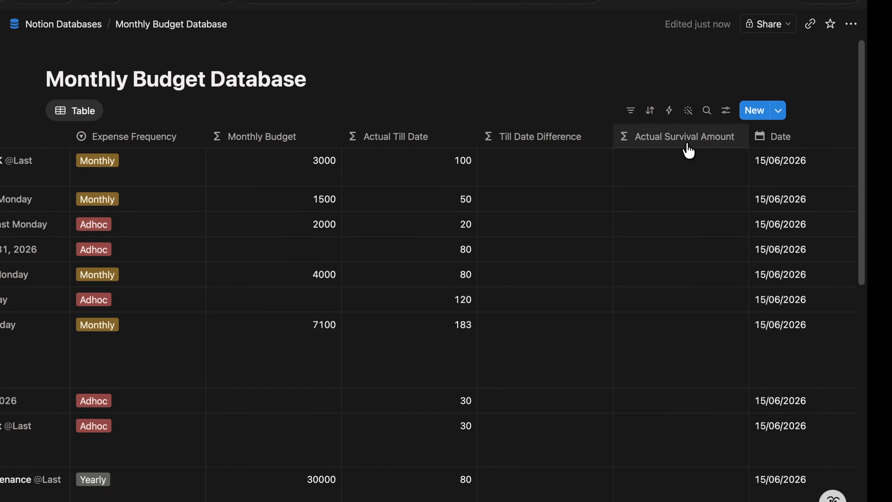
{"action": "left_click", "coordinate": [726, 108]}
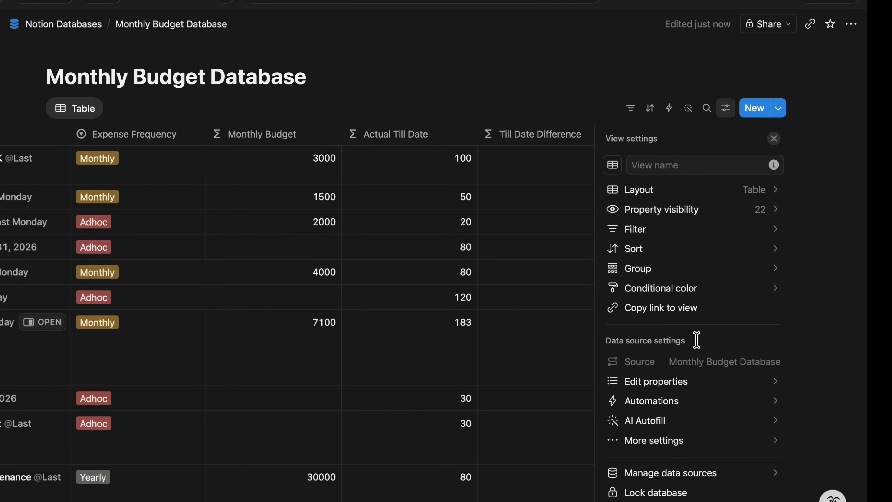
{"action": "left_click", "coordinate": [692, 383]}
{"action": "scroll", "coordinate": [667, 386], "scroll_direction": "down", "scroll_amount": 5}
{"action": "left_click", "coordinate": [651, 376]}
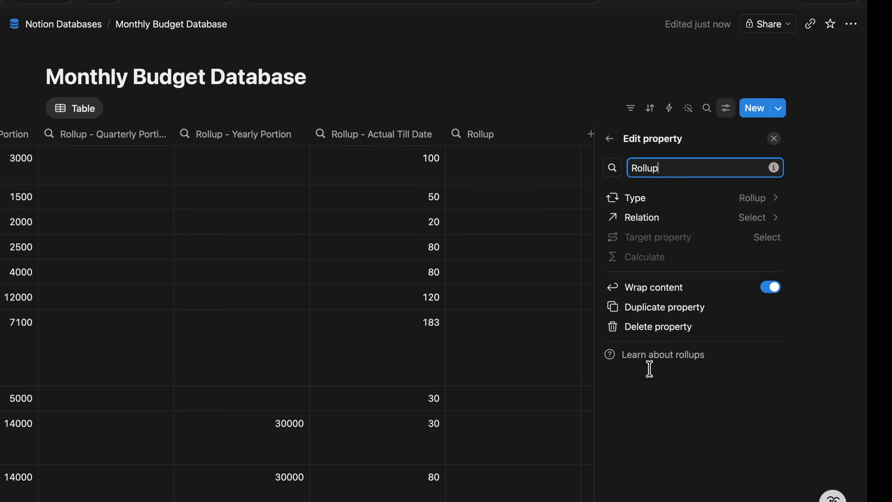
Step: Make the new rollup sum Survival Amount through the Expense Tracker Database relation
{"action": "left_click", "coordinate": [766, 216]}
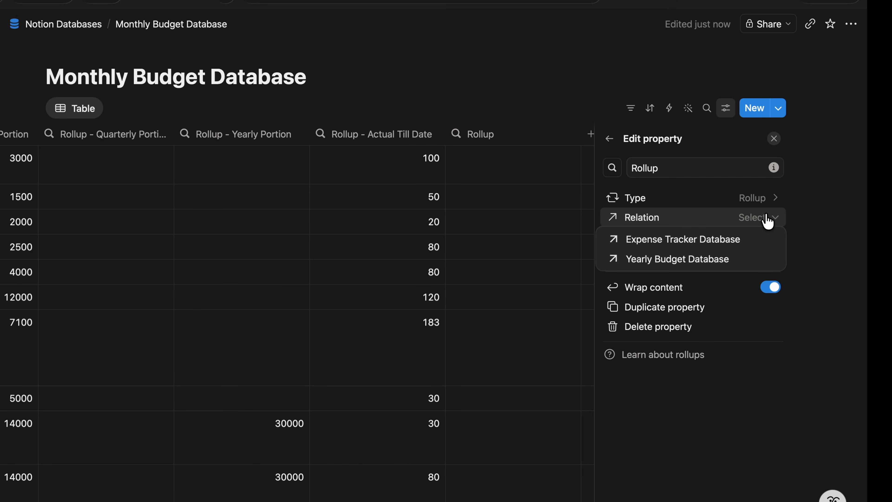
{"action": "left_click", "coordinate": [721, 241]}
{"action": "left_click", "coordinate": [744, 235]}
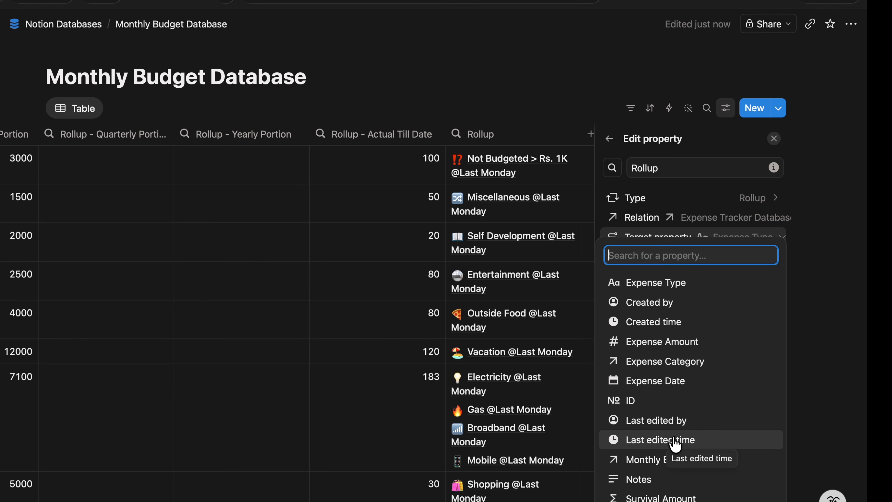
{"action": "left_click", "coordinate": [659, 497]}
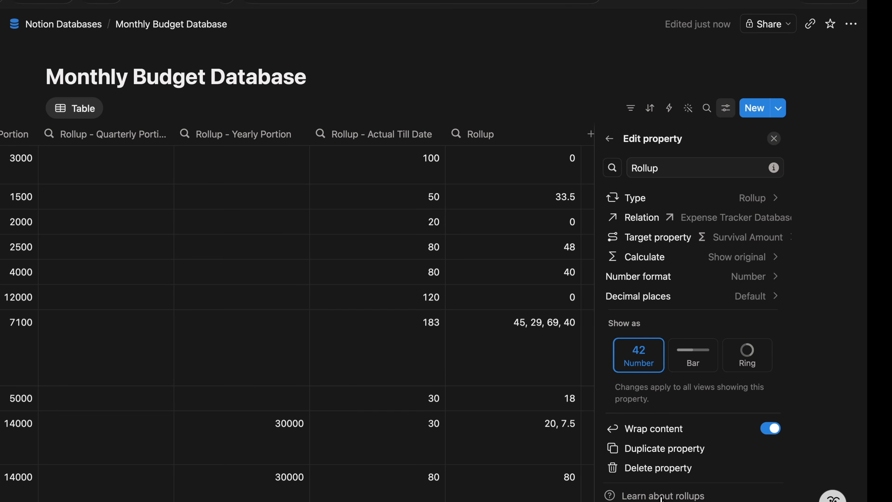
{"action": "left_click", "coordinate": [770, 260]}
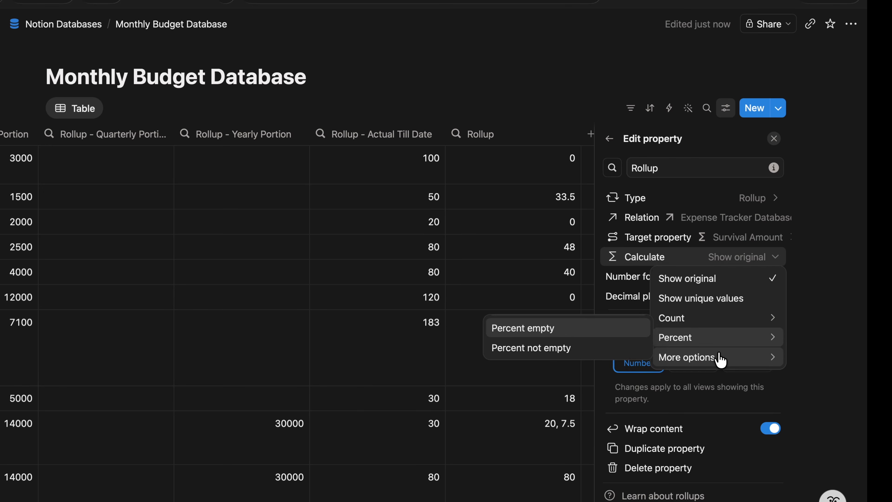
{"action": "mouse_move", "coordinate": [720, 359]}
{"action": "left_click", "coordinate": [507, 311]}
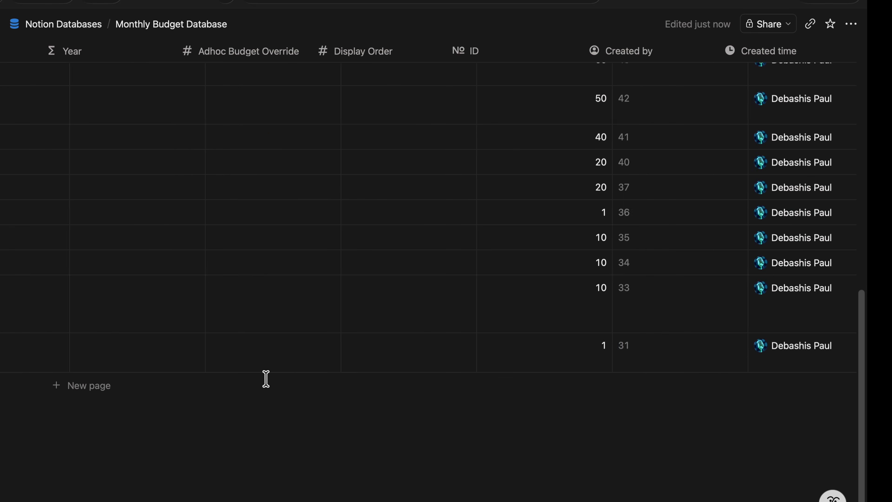
Step: Rename the new rollup property as "Rollup - Actual Survival"
{"action": "scroll", "coordinate": [266, 379], "scroll_direction": "left", "scroll_amount": 20}
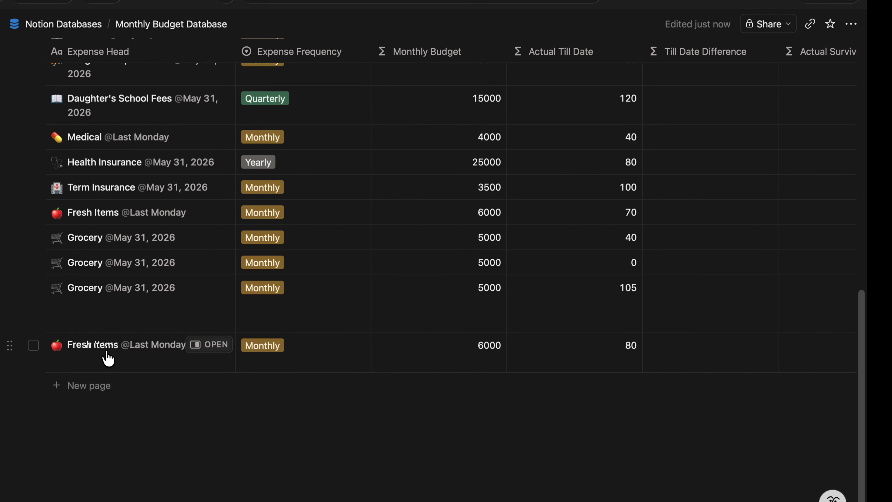
{"action": "scroll", "coordinate": [264, 374], "scroll_direction": "right", "scroll_amount": 10}
{"action": "scroll", "coordinate": [264, 374], "scroll_direction": "right", "scroll_amount": 20}
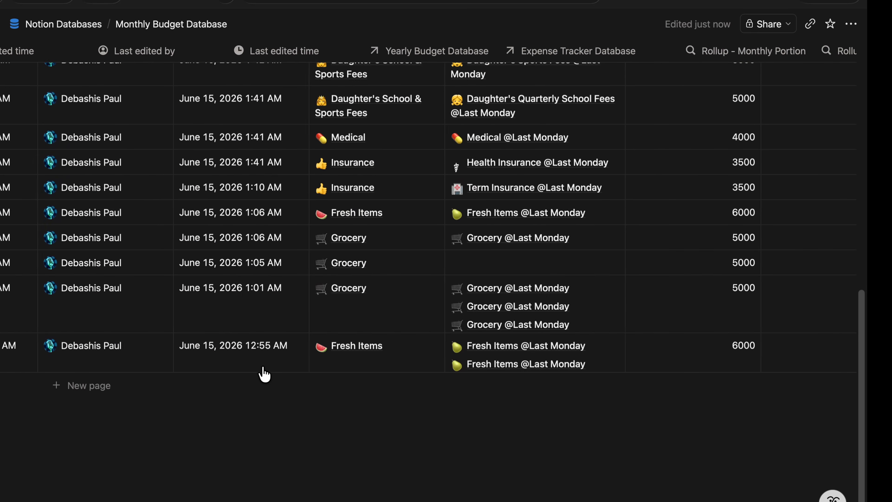
{"action": "scroll", "coordinate": [264, 375], "scroll_direction": "right", "scroll_amount": 4}
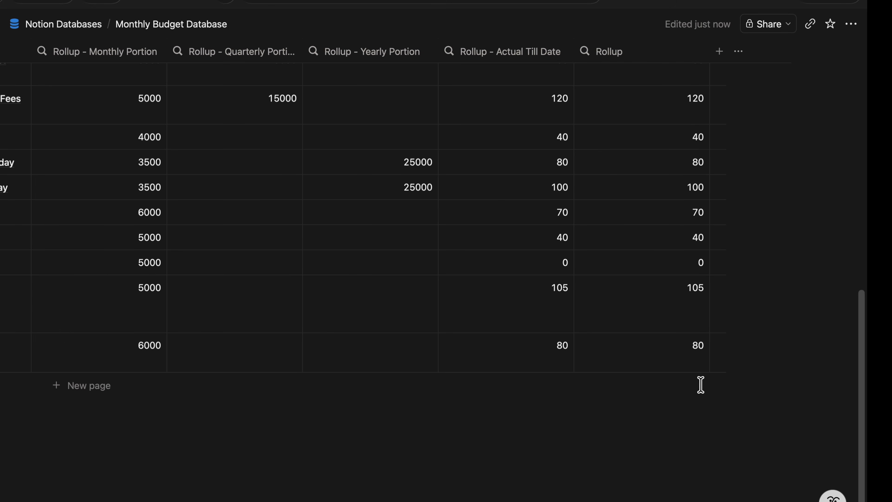
{"action": "left_click", "coordinate": [628, 51]}
{"action": "type", "text": "- Actual Survical"}
{"action": "key", "text": "BackSpace"}
{"action": "key", "text": "BackSpace"}
{"action": "key", "text": "BackSpace"}
{"action": "key", "text": "BackSpace"}
{"action": "key", "text": "BackSpace"}
{"action": "key", "text": "BackSpace"}
{"action": "key", "text": "BackSpace"}
{"action": "key", "text": "BackSpace"}
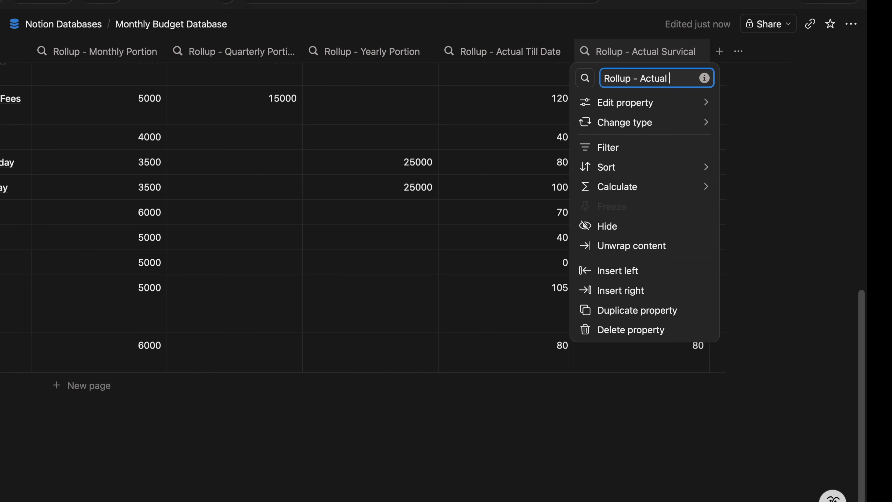
{"action": "type", "text": "ival"}
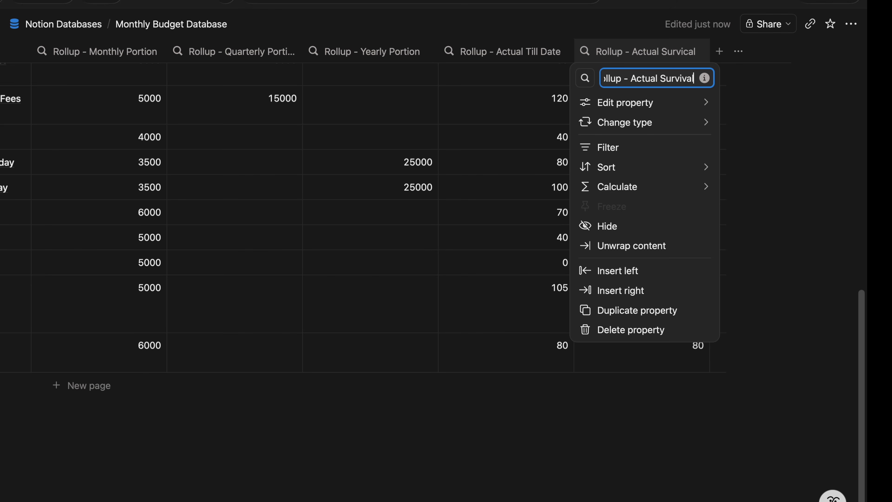
{"action": "key", "text": "Return"}
Step: Set the formula of the Actual Survival Amount property to return Rollup - Actual Survival
{"action": "scroll", "coordinate": [384, 279], "scroll_direction": "left", "scroll_amount": 20}
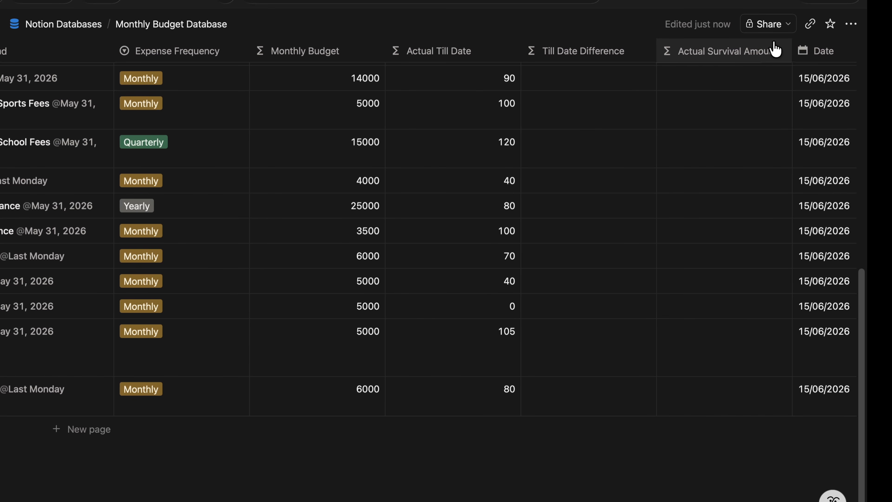
{"action": "left_click", "coordinate": [710, 54]}
{"action": "left_click", "coordinate": [594, 107]}
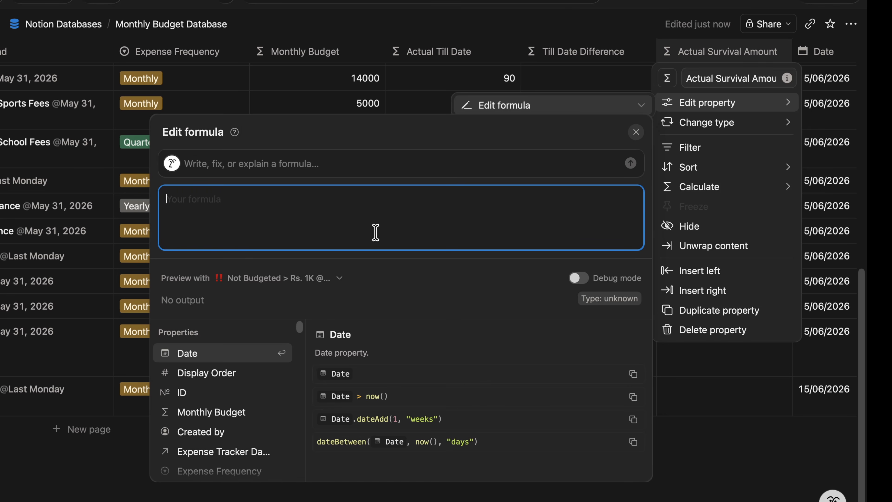
{"action": "type", "text": "rollu"}
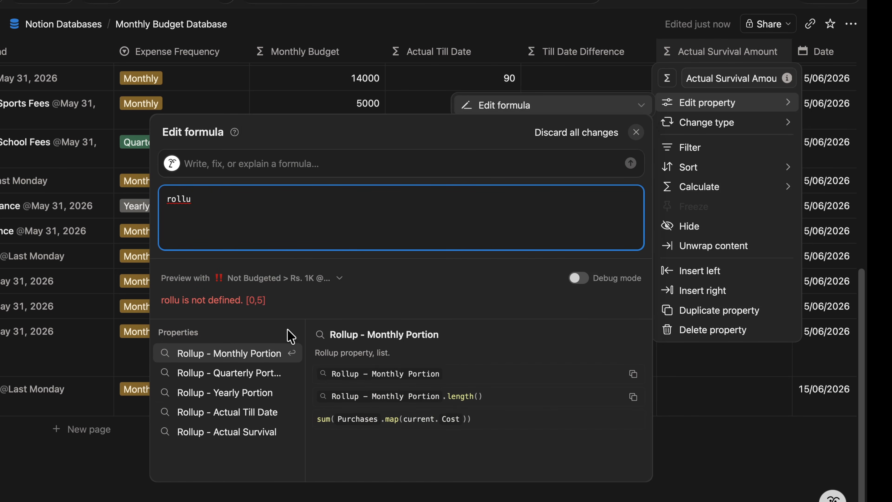
{"action": "left_click", "coordinate": [242, 431]}
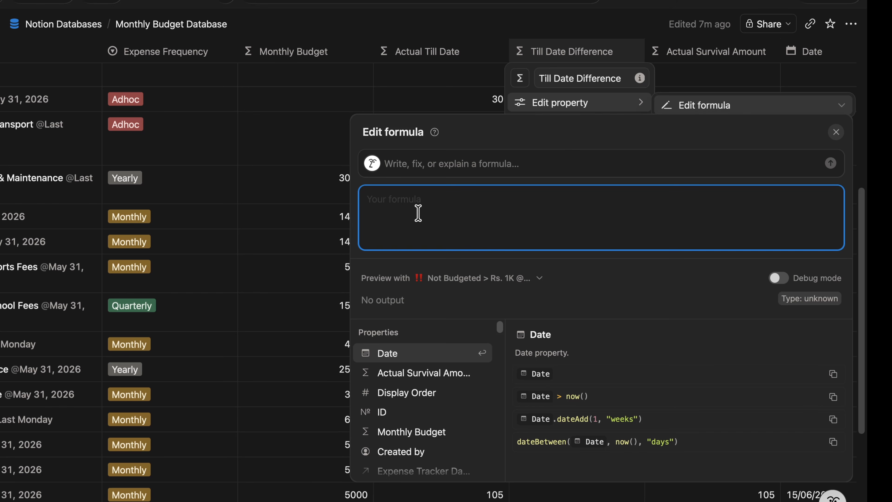
Step: Set the Till Date Difference formula to Monthly Budget minus Actual Till Date
{"action": "type", "text": "montg"}
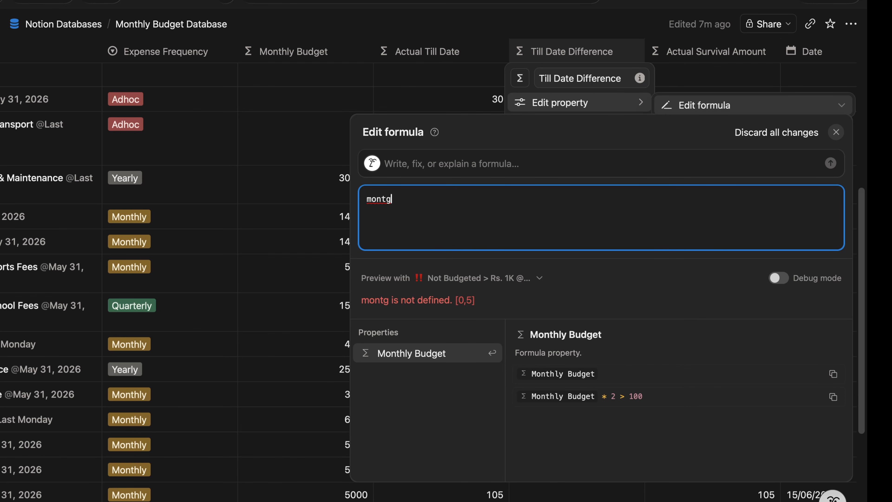
{"action": "left_click", "coordinate": [422, 359]}
{"action": "type", "text": "- act"}
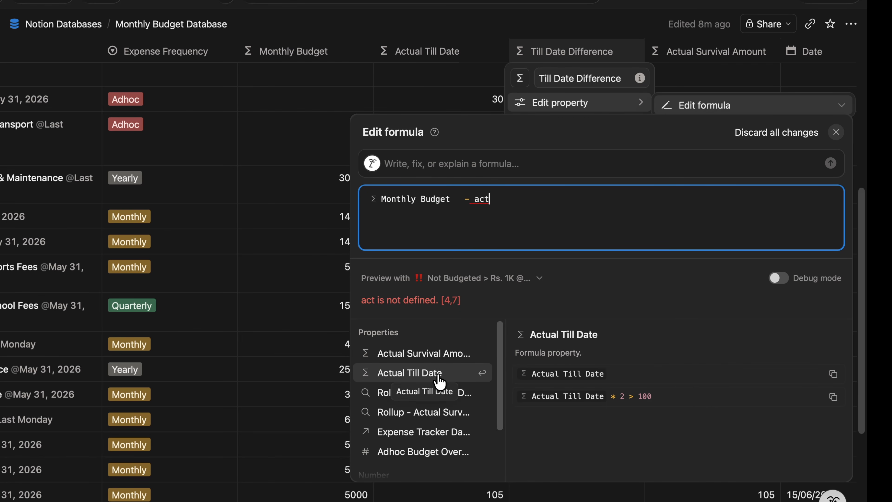
{"action": "left_click", "coordinate": [384, 372]}
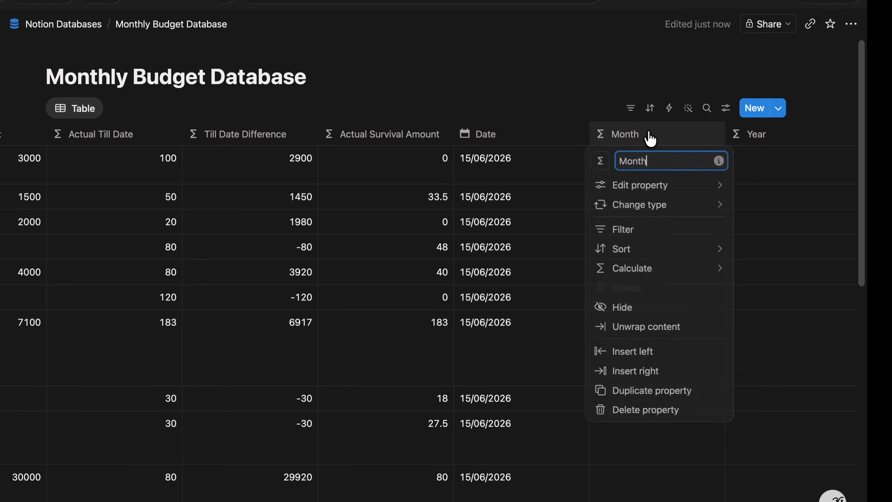
Step: Set the formula of the Month property in the Monthly Budget Database to month(Date)
{"action": "mouse_move", "coordinate": [656, 186]}
{"action": "left_click", "coordinate": [408, 188]}
{"action": "type", "text": "month("}
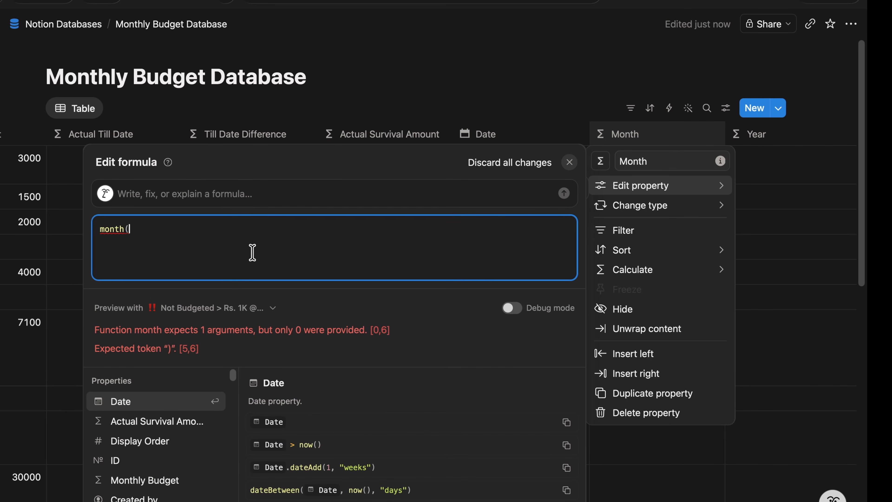
{"action": "left_click", "coordinate": [158, 403]}
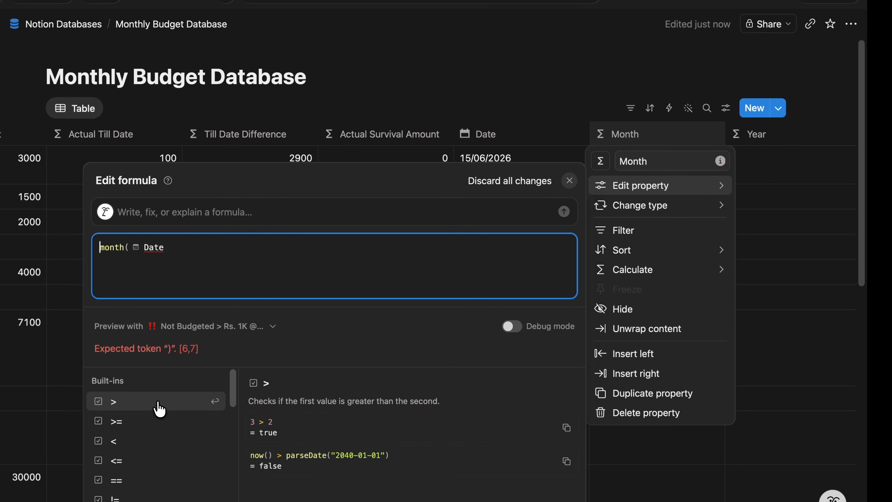
{"action": "type", "text": ")"}
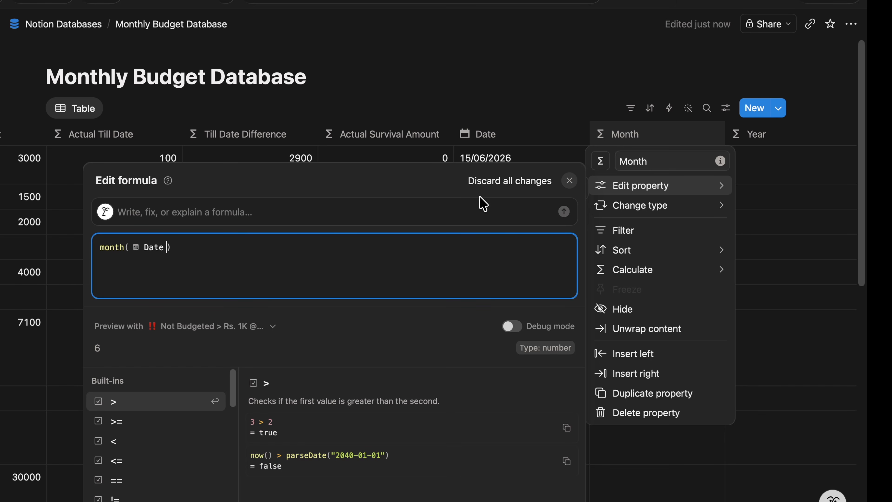
{"action": "left_click", "coordinate": [542, 39]}
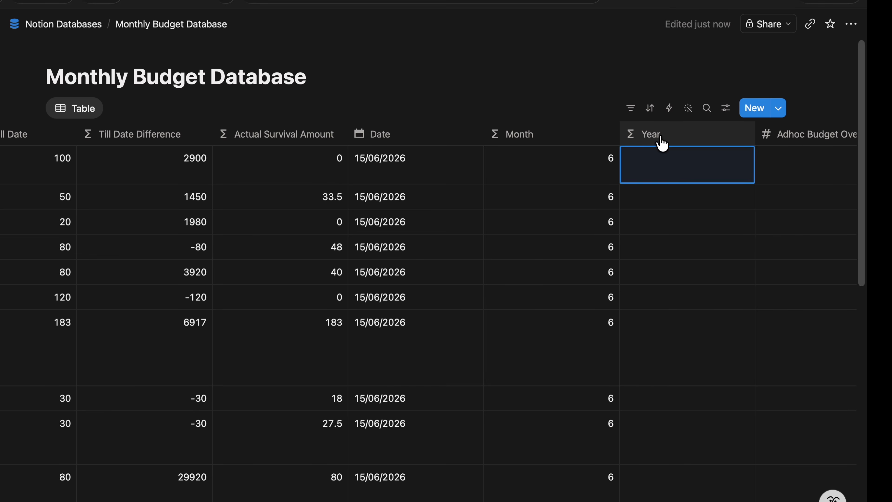
Step: Set the formula of the Year property in the Monthly Budget Database to year(Date)
{"action": "left_click", "coordinate": [660, 137]}
{"action": "mouse_move", "coordinate": [672, 187]}
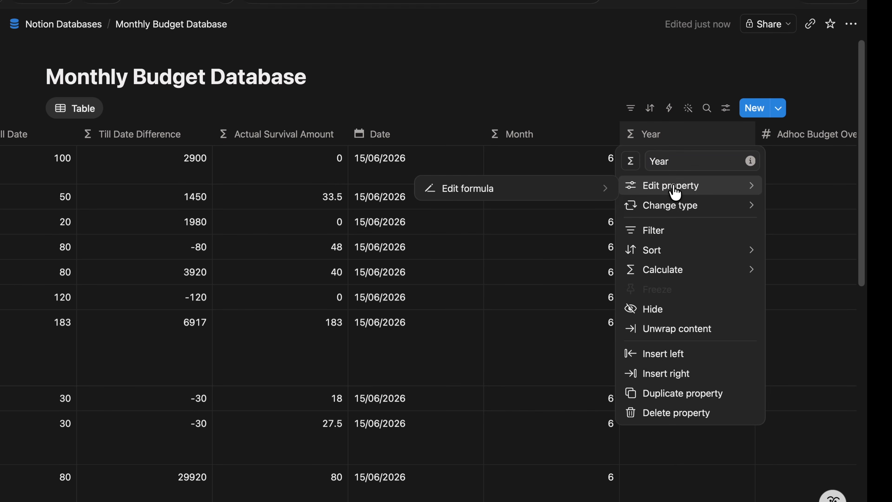
{"action": "left_click", "coordinate": [581, 189]}
{"action": "type", "text": "year(date"}
{"action": "key", "text": "Return"}
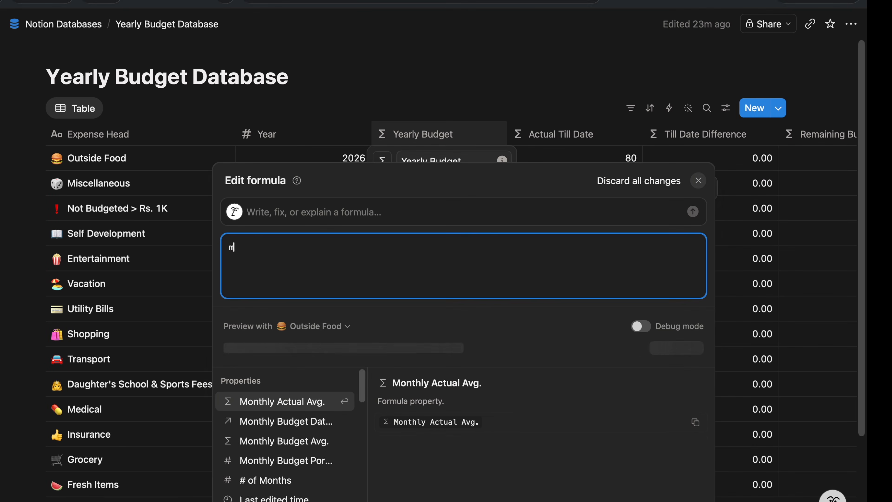
Step: Start the Yearly Budget formula in the Yearly Budget Database with Monthly Budget Portion multiplied by # of Months
{"action": "type", "text": "onr"}
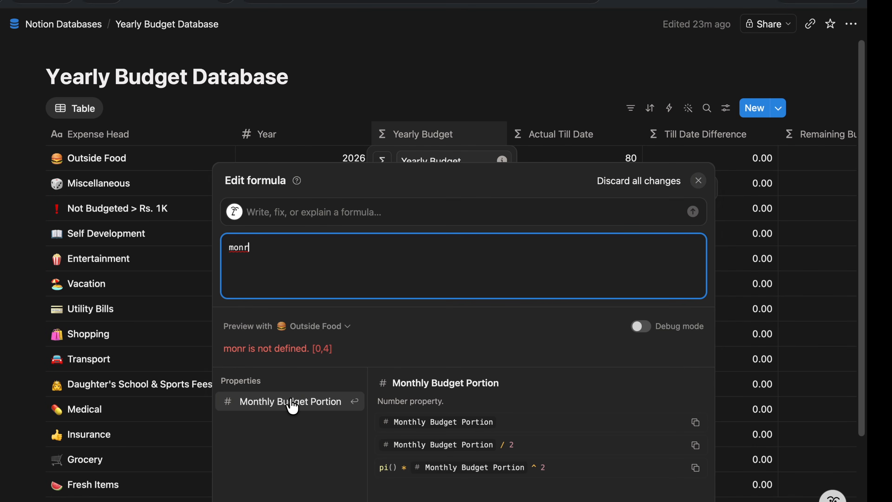
{"action": "left_click", "coordinate": [291, 404]}
{"action": "type", "text": "*"}
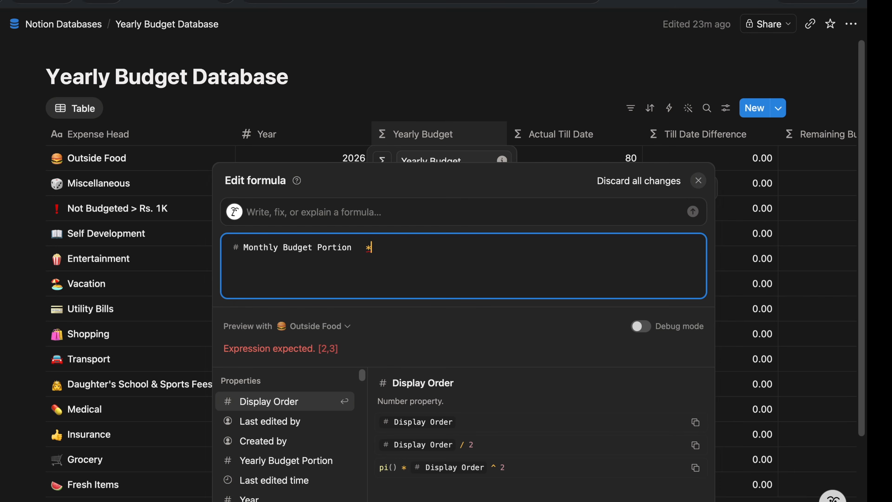
{"action": "type", "text": " m"}
{"action": "left_click", "coordinate": [279, 480]}
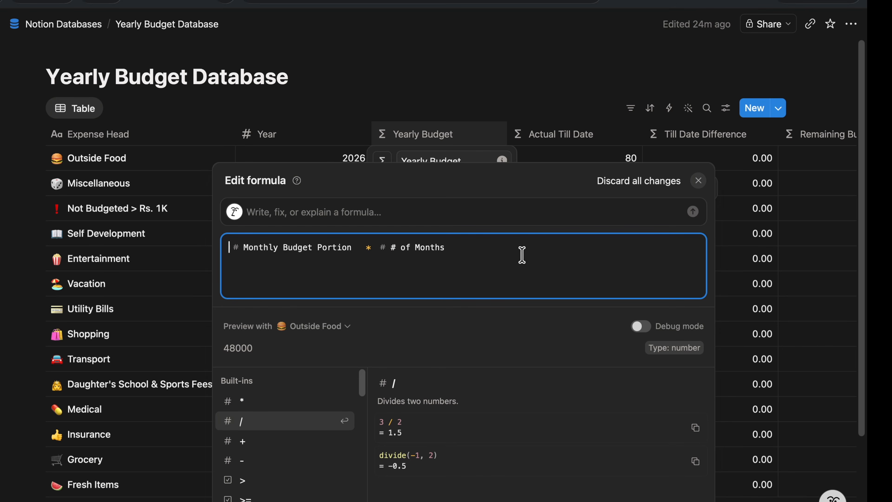
Step: Extend the Yearly Budget formula with Quarterly Budget Portion multiplied by # of Quarters, plus Yearly Budget Portion
{"action": "type", "text": "+ qu"}
{"action": "left_click", "coordinate": [345, 408]}
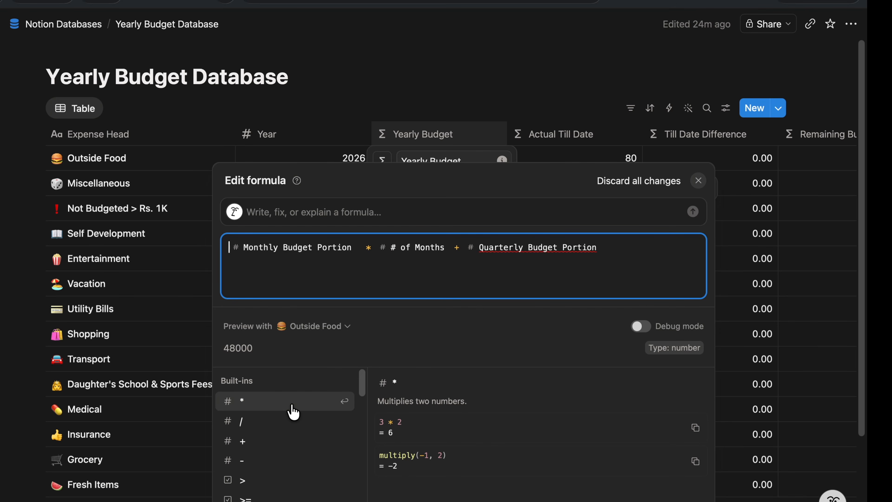
{"action": "type", "text": "*"}
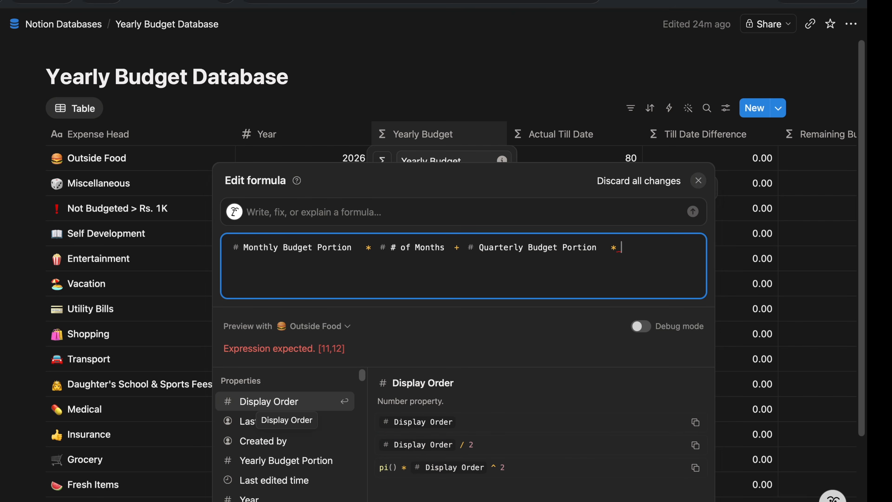
{"action": "left_click", "coordinate": [288, 422]}
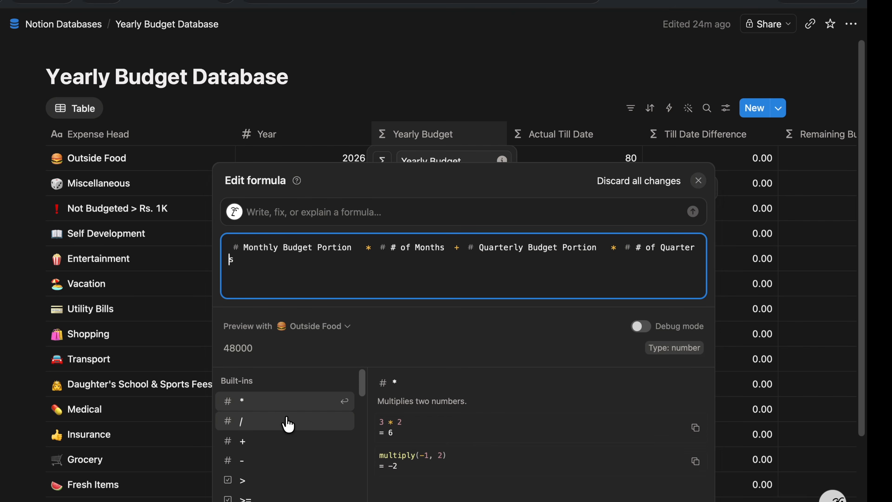
{"action": "type", "text": "+"}
{"action": "left_click", "coordinate": [316, 401]}
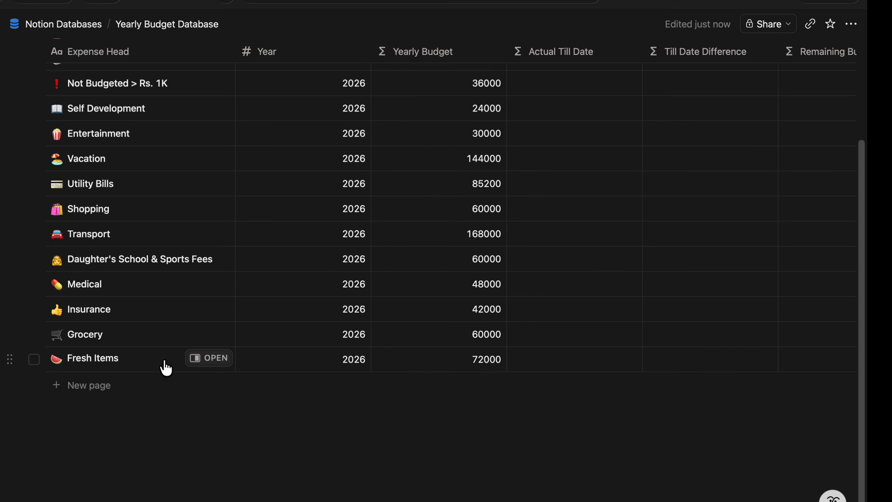
Step: Review the Fresh Items yearly page, comparing its empty actual fields with the linked Monthly Budget Database entries
{"action": "left_click", "coordinate": [215, 360]}
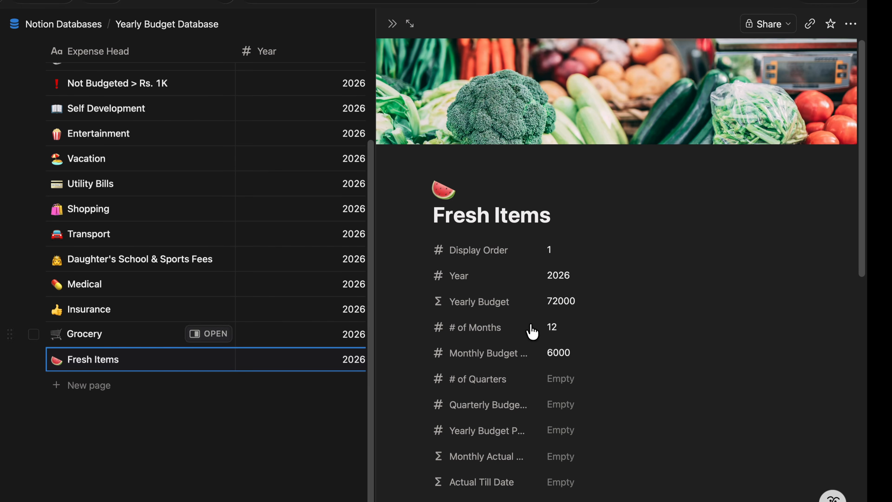
{"action": "scroll", "coordinate": [596, 334], "scroll_direction": "down", "scroll_amount": 10}
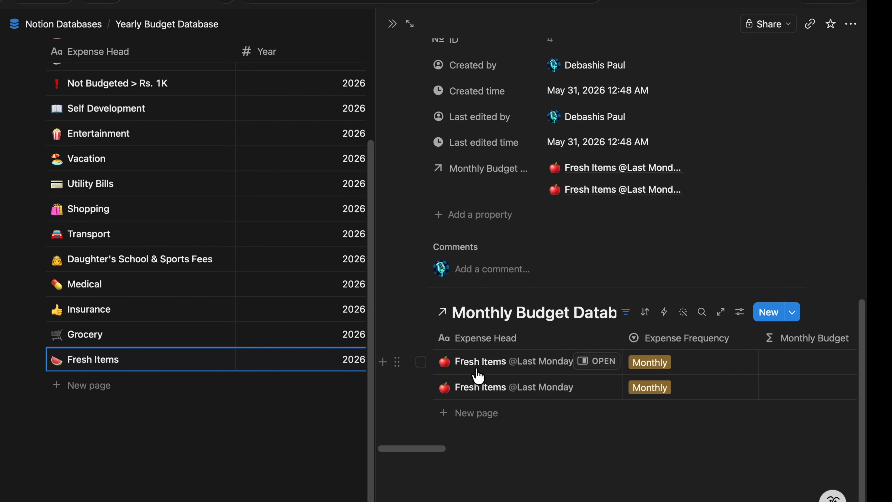
{"action": "scroll", "coordinate": [643, 384], "scroll_direction": "right", "scroll_amount": 10}
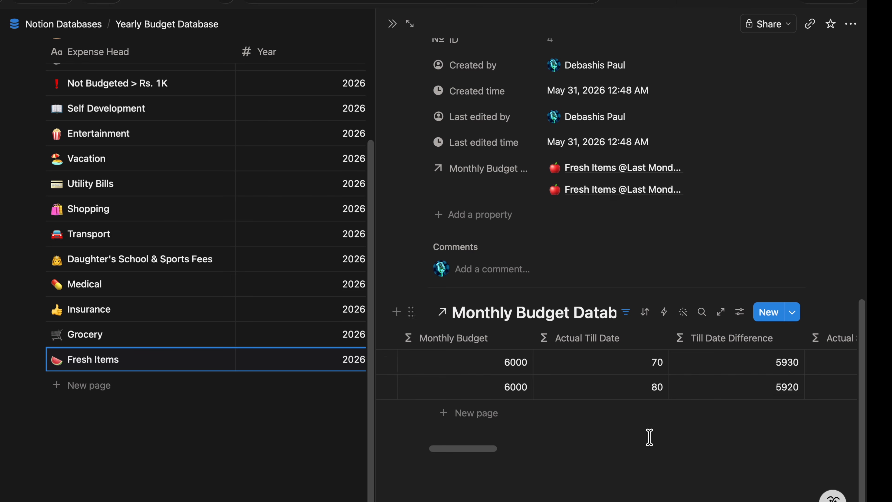
{"action": "scroll", "coordinate": [647, 435], "scroll_direction": "up", "scroll_amount": 15}
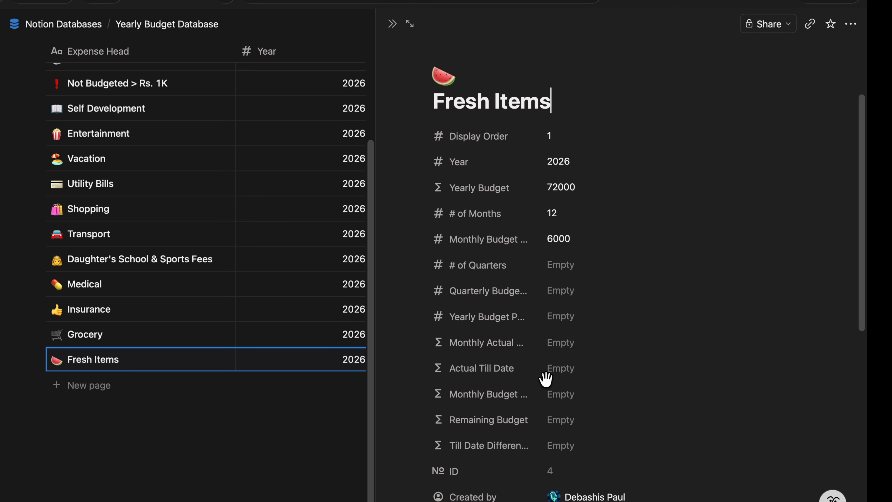
{"action": "scroll", "coordinate": [597, 302], "scroll_direction": "down", "scroll_amount": 12}
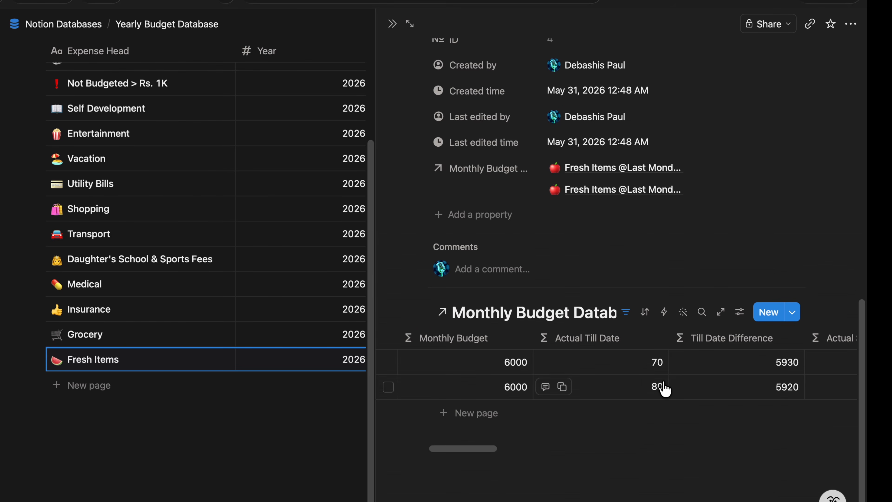
{"action": "key", "text": "Escape"}
Step: Add a rollup property to the Yearly Budget Database, keeping its default name
{"action": "left_click", "coordinate": [725, 107]}
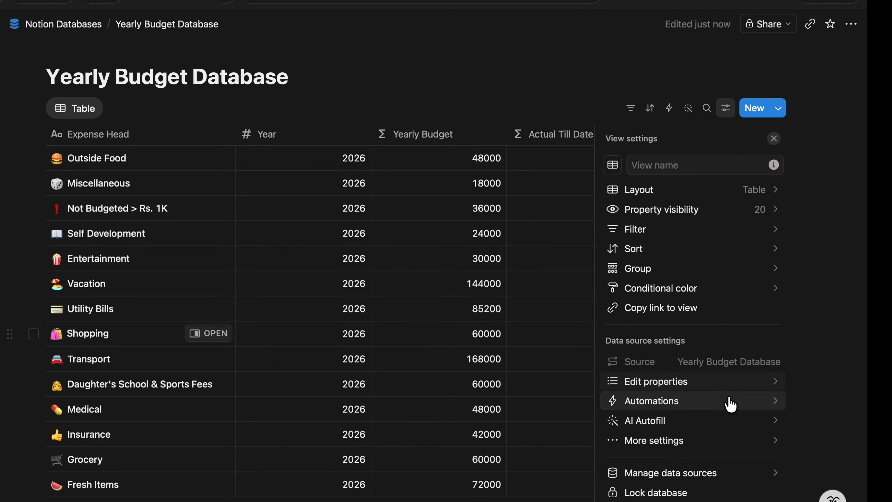
{"action": "left_click", "coordinate": [723, 381]}
{"action": "left_click", "coordinate": [636, 481]}
{"action": "left_click", "coordinate": [649, 416]}
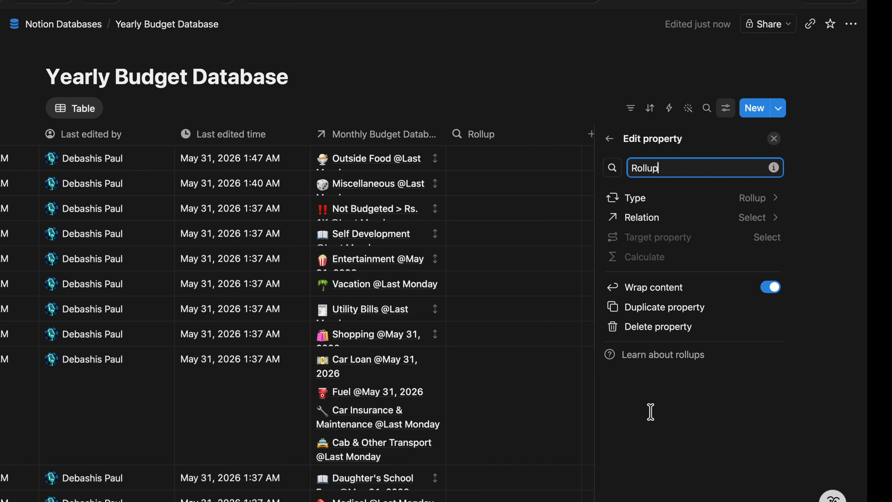
Step: Make the new rollup sum Actual Till Date through the Monthly Budget Database relation
{"action": "left_click", "coordinate": [708, 219]}
{"action": "left_click", "coordinate": [711, 242]}
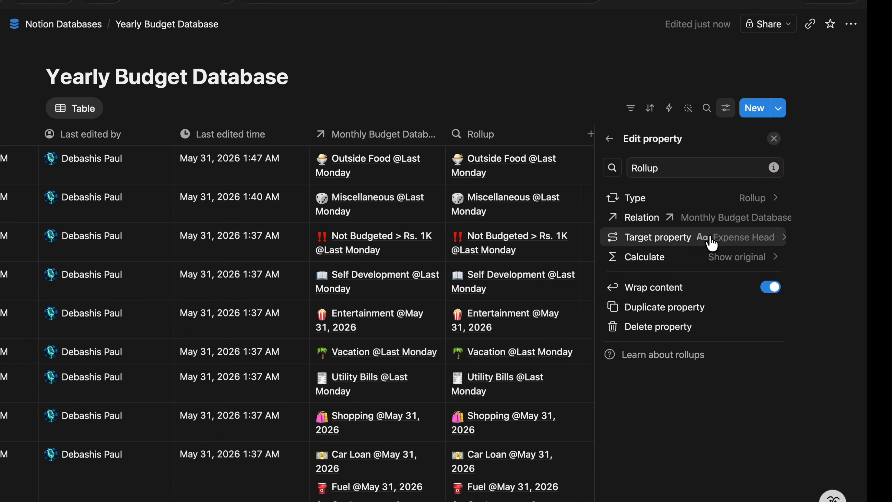
{"action": "left_click", "coordinate": [762, 236]}
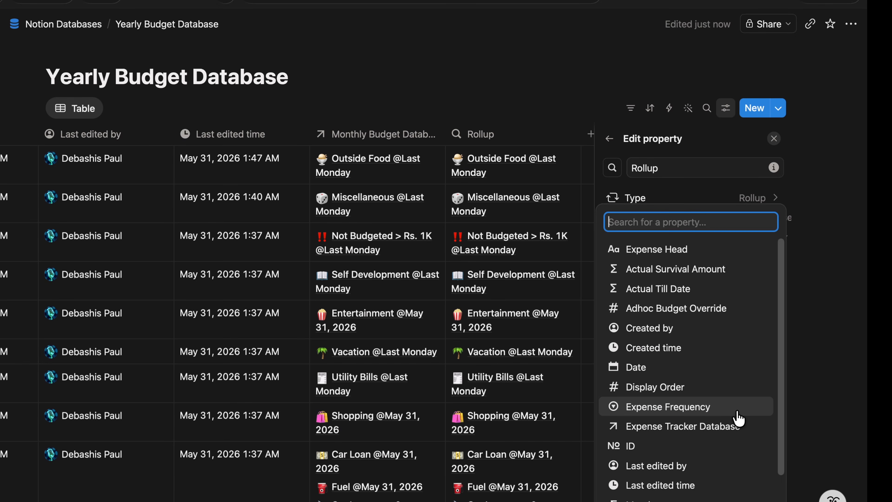
{"action": "type", "text": "act"}
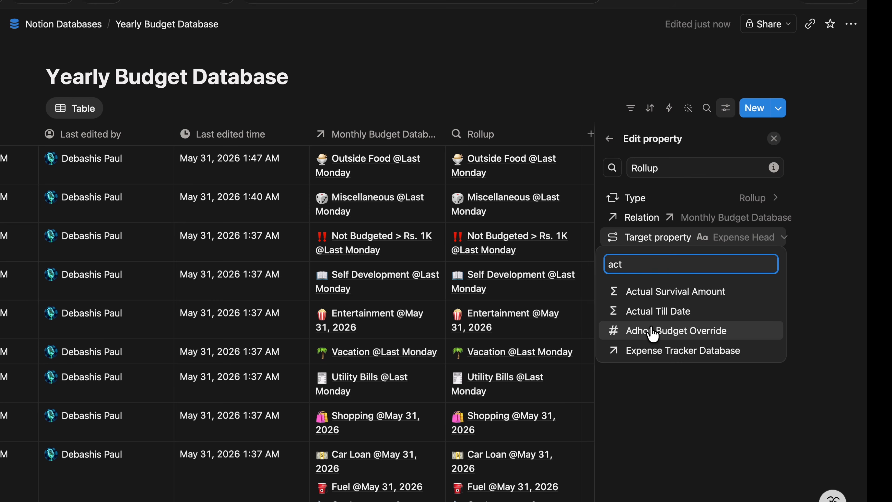
{"action": "left_click", "coordinate": [659, 315]}
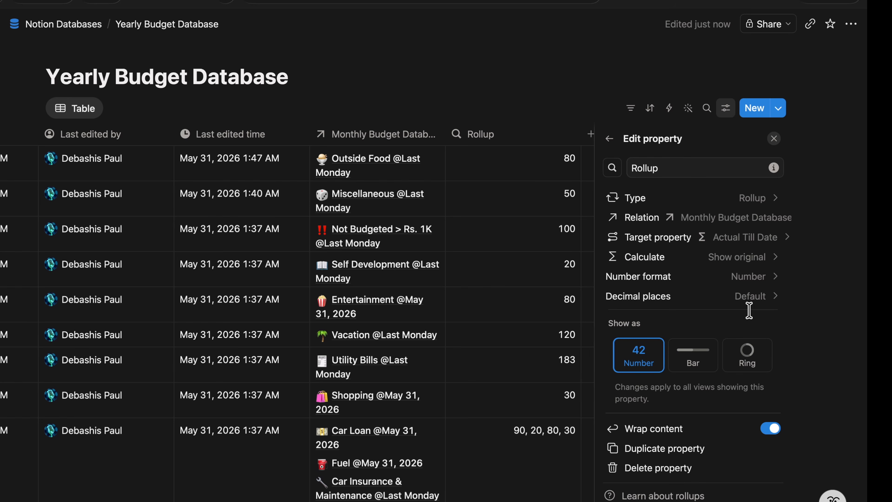
{"action": "left_click", "coordinate": [768, 258]}
{"action": "mouse_move", "coordinate": [732, 368]}
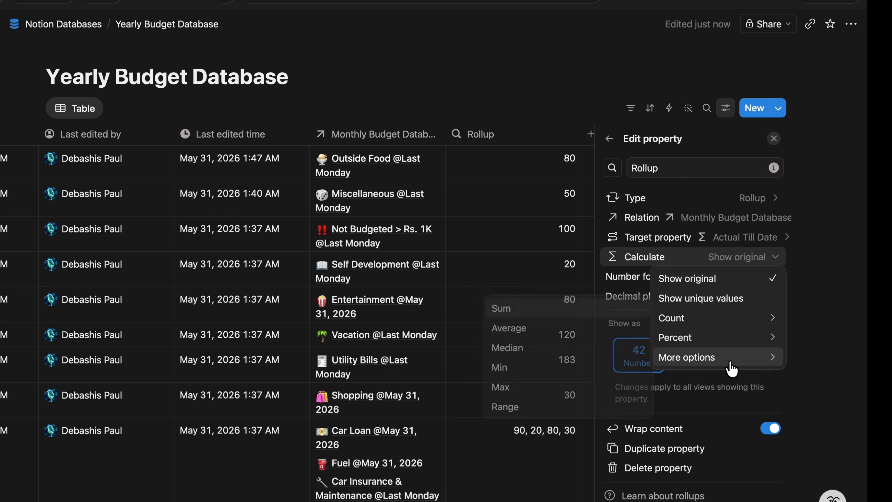
{"action": "left_click", "coordinate": [526, 309]}
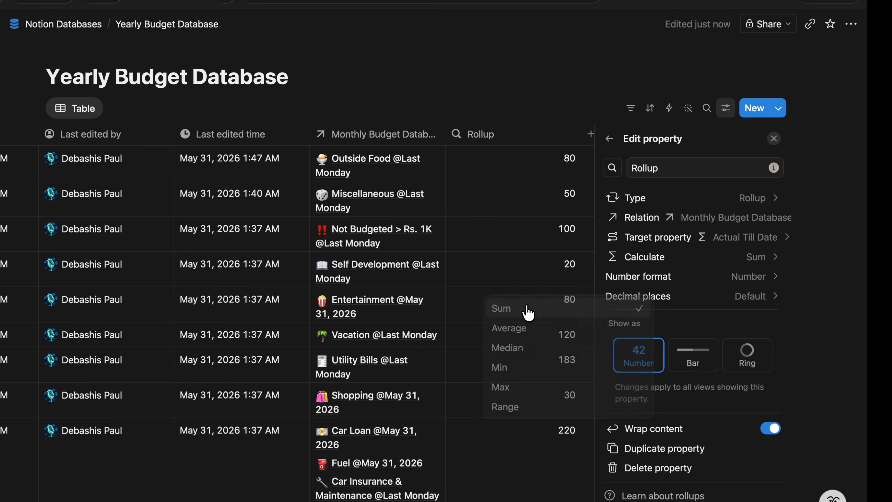
{"action": "left_click", "coordinate": [774, 139]}
Step: Check the rollup value on the Fresh Items yearly page against the Actual Till Date of its linked monthly entries
{"action": "scroll", "coordinate": [265, 493], "scroll_direction": "down", "scroll_amount": 10}
{"action": "scroll", "coordinate": [266, 493], "scroll_direction": "left", "scroll_amount": 5}
{"action": "scroll", "coordinate": [266, 493], "scroll_direction": "left", "scroll_amount": 10}
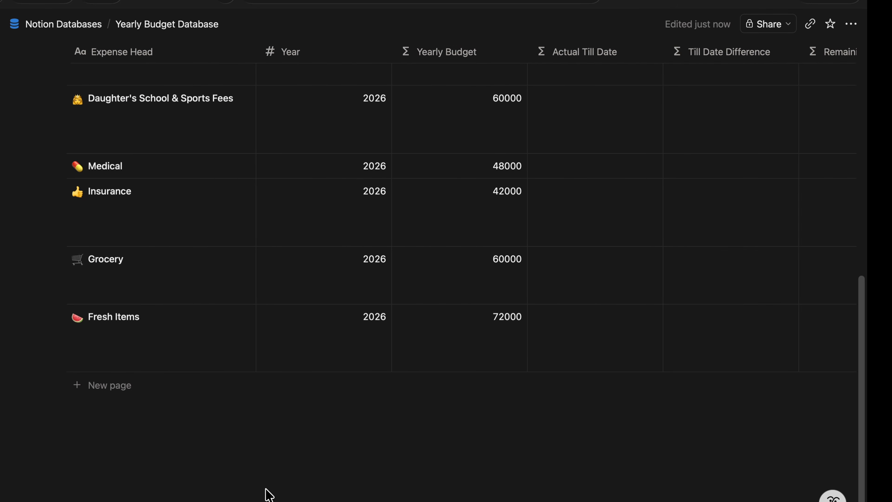
{"action": "left_click", "coordinate": [205, 322]}
{"action": "scroll", "coordinate": [693, 332], "scroll_direction": "down", "scroll_amount": 10}
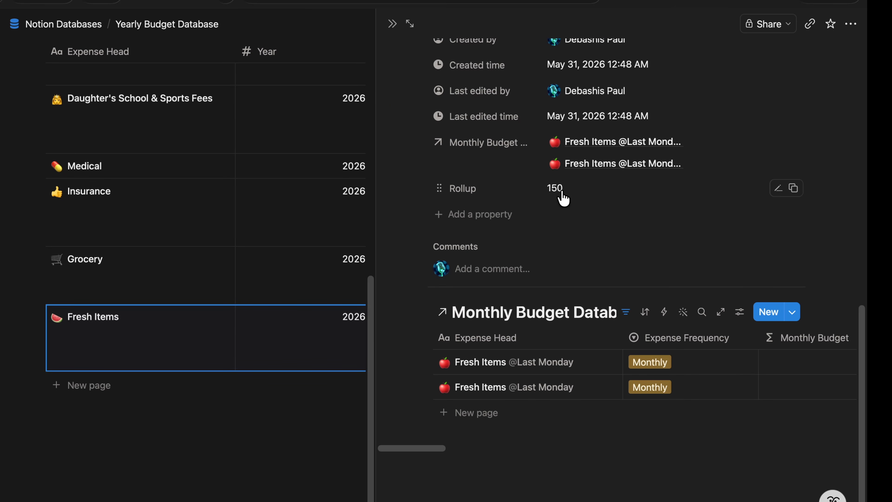
{"action": "scroll", "coordinate": [678, 374], "scroll_direction": "right", "scroll_amount": 10}
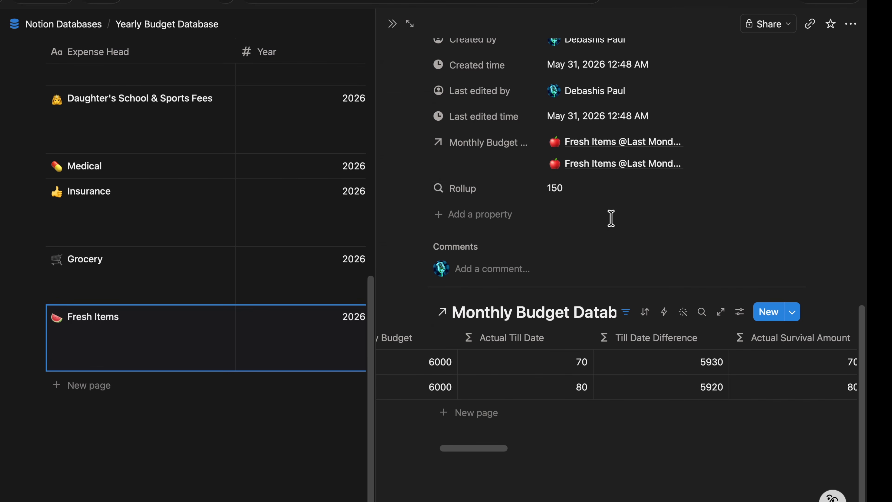
{"action": "key", "text": "Escape"}
Step: Rename the new rollup property as "Rollup - Actual Till Date"
{"action": "left_click", "coordinate": [643, 50]}
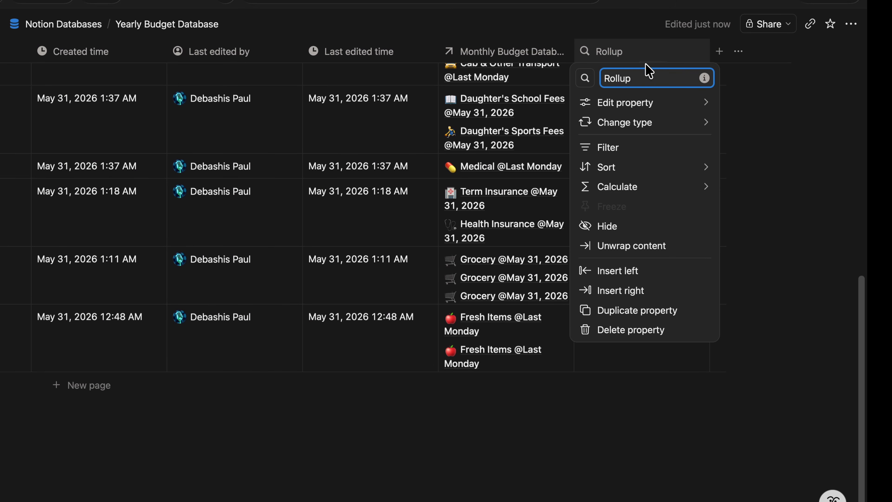
{"action": "type", "text": "- Actual Till Date"}
{"action": "key", "text": "Return"}
Step: Set the Actual Till Date formula of the Yearly Budget Database to the Rollup - Actual Till Date property
{"action": "scroll", "coordinate": [414, 148], "scroll_direction": "left", "scroll_amount": 10}
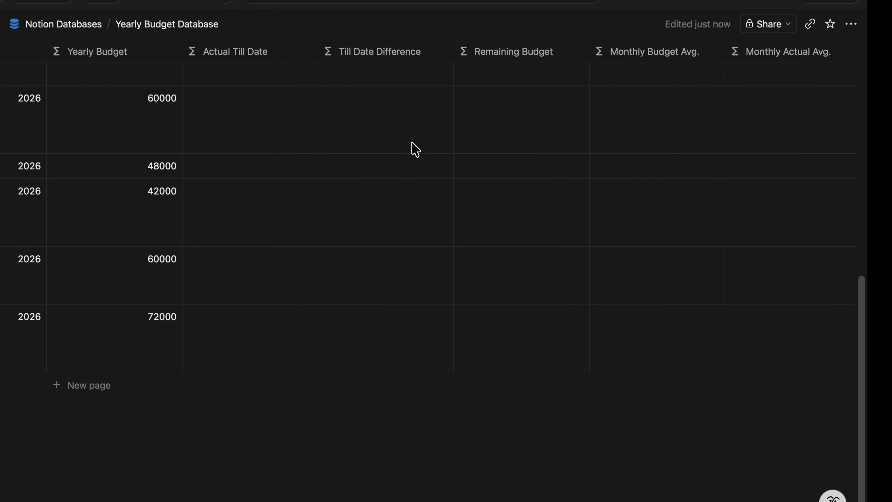
{"action": "left_click", "coordinate": [239, 52]}
{"action": "mouse_move", "coordinate": [300, 103]}
{"action": "left_click", "coordinate": [429, 105]}
{"action": "type", "text": "roll"}
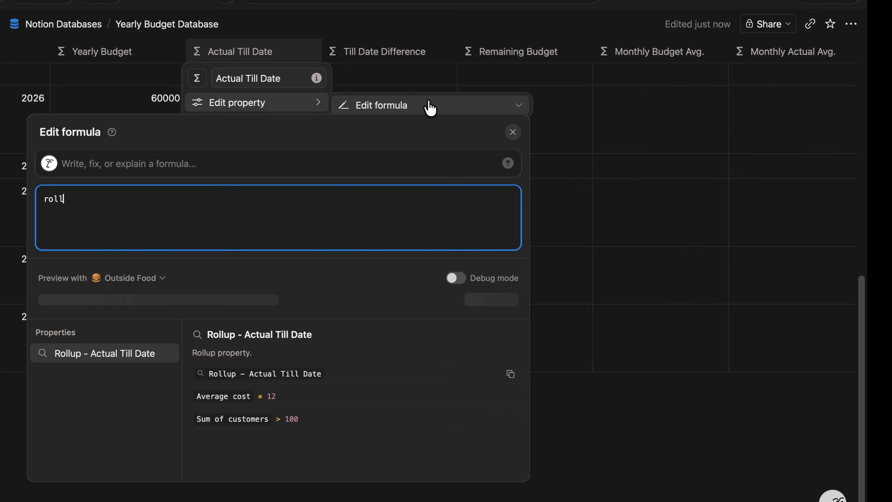
{"action": "left_click", "coordinate": [100, 353]}
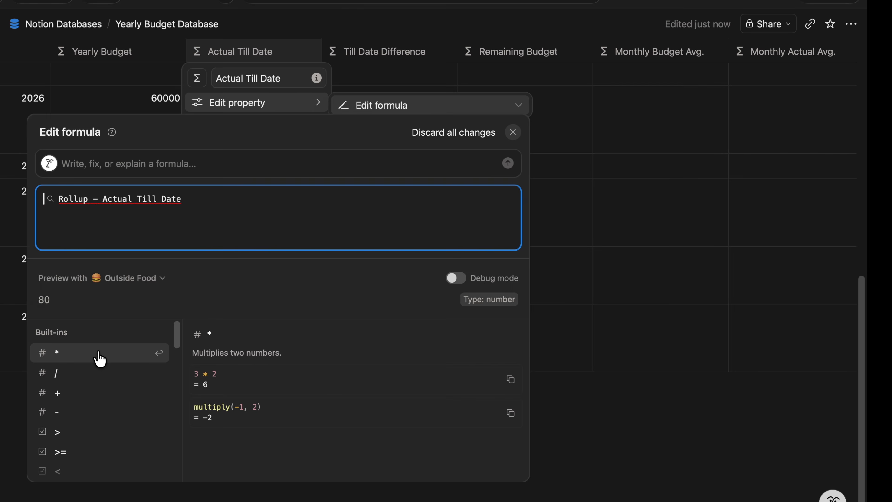
{"action": "left_click", "coordinate": [360, 28]}
Step: Compare the Actual Till Date values with the Rollup - Actual Till Date column, including the Fresh Items row
{"action": "scroll", "coordinate": [512, 294], "scroll_direction": "left", "scroll_amount": 5}
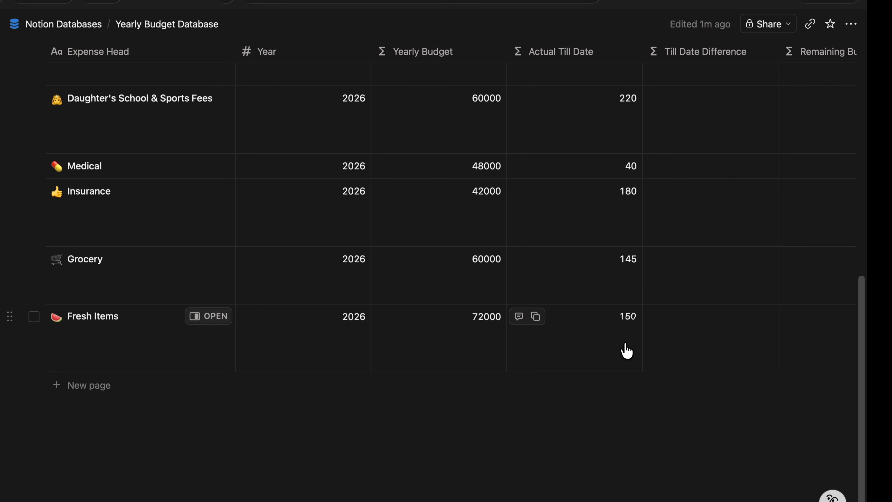
{"action": "scroll", "coordinate": [623, 351], "scroll_direction": "right", "scroll_amount": 15}
{"action": "scroll", "coordinate": [626, 351], "scroll_direction": "right", "scroll_amount": 15}
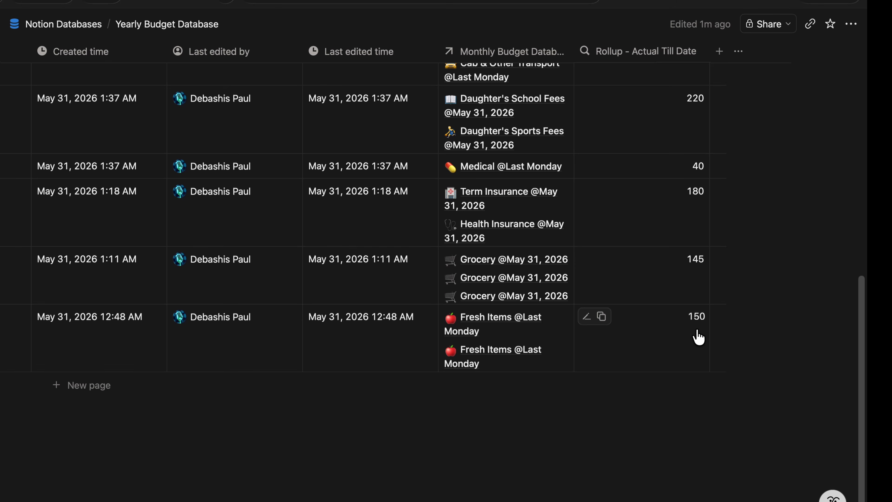
{"action": "scroll", "coordinate": [677, 368], "scroll_direction": "left", "scroll_amount": 20}
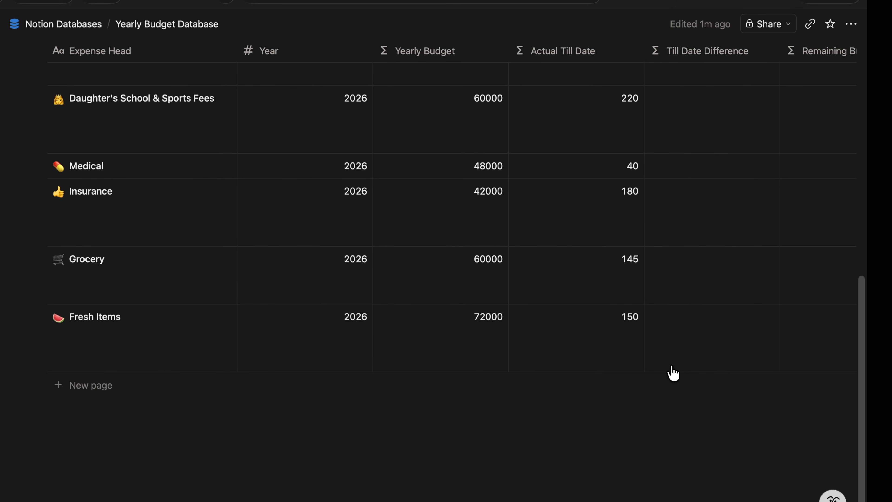
Step: Open the Monthly Budget Database and look through its Actual Till Date column and the remaining properties
{"action": "left_click", "coordinate": [66, 23]}
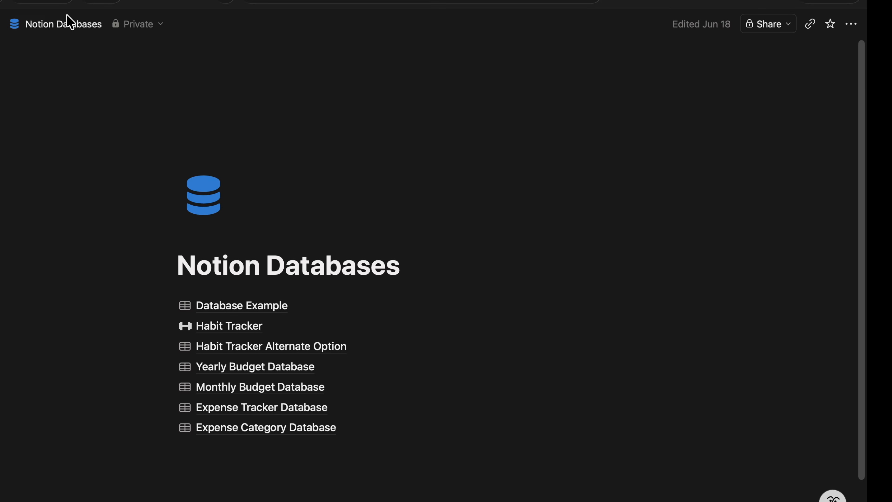
{"action": "left_click", "coordinate": [248, 387]}
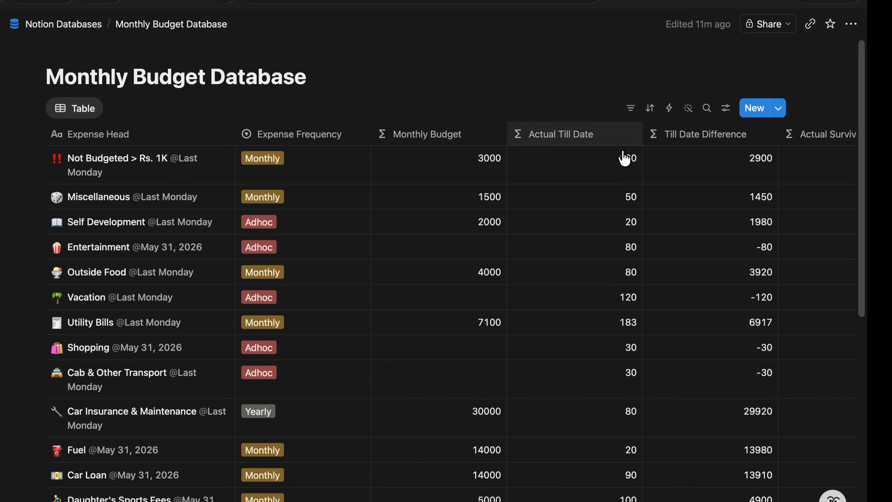
{"action": "scroll", "coordinate": [637, 213], "scroll_direction": "right", "scroll_amount": 15}
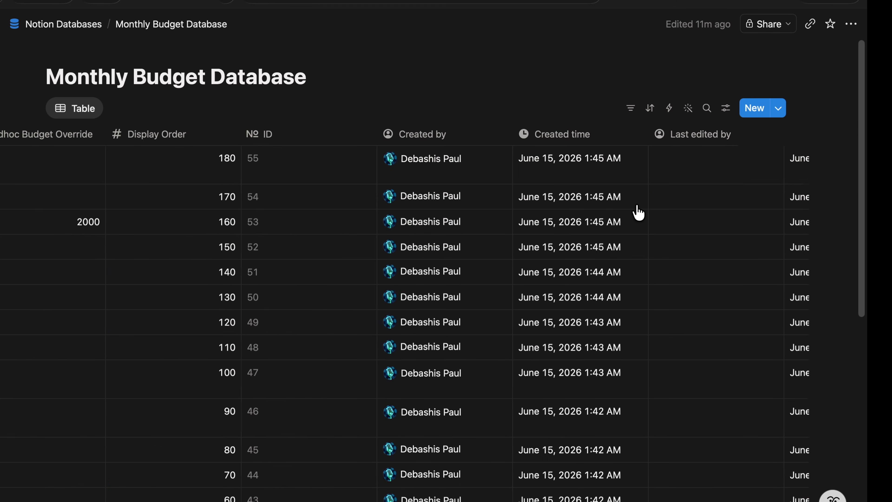
{"action": "scroll", "coordinate": [637, 212], "scroll_direction": "right", "scroll_amount": 10}
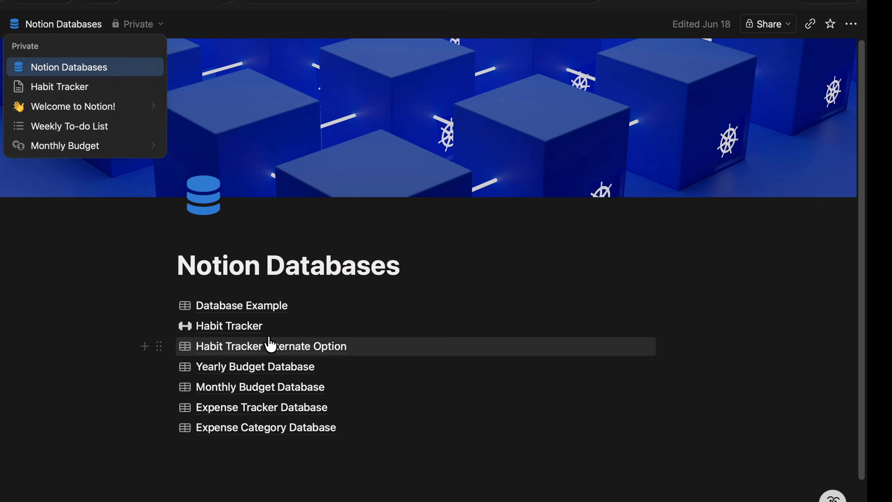
Step: Examine the target property choices of the Yearly Budget Database's Rollup - Actual Till Date, searching them for "Rol"
{"action": "left_click", "coordinate": [260, 369]}
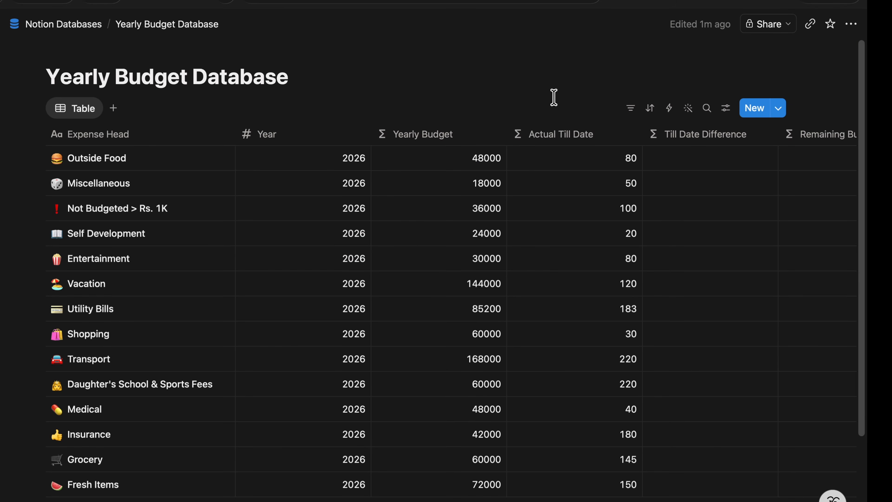
{"action": "scroll", "coordinate": [631, 246], "scroll_direction": "right", "scroll_amount": 10}
{"action": "left_click", "coordinate": [657, 135]}
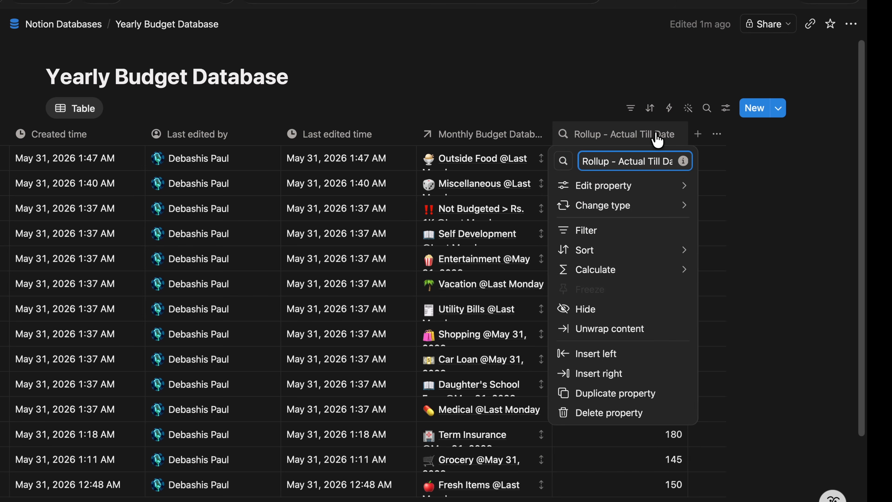
{"action": "mouse_move", "coordinate": [633, 188]}
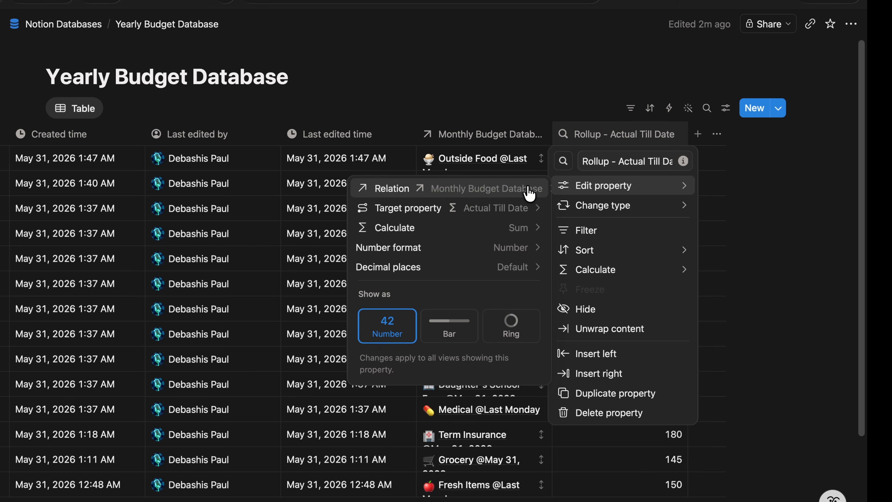
{"action": "left_click", "coordinate": [500, 208]}
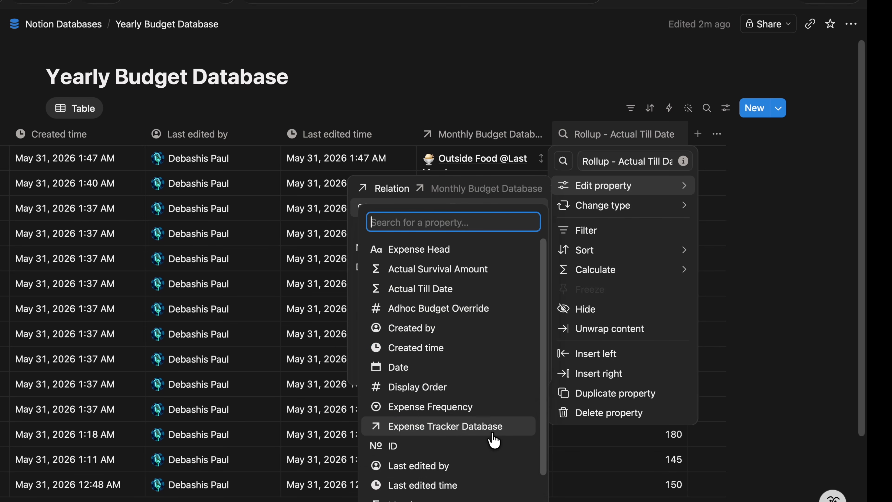
{"action": "scroll", "coordinate": [493, 439], "scroll_direction": "down", "scroll_amount": 3}
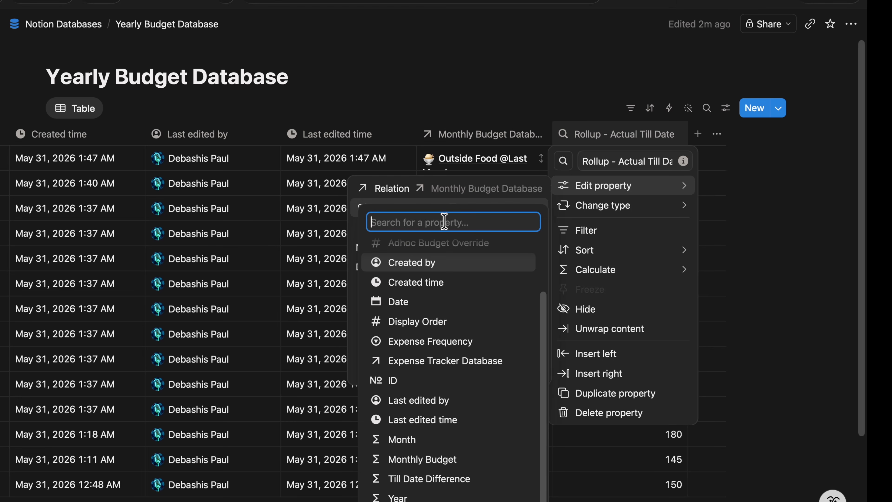
{"action": "type", "text": "Rol"}
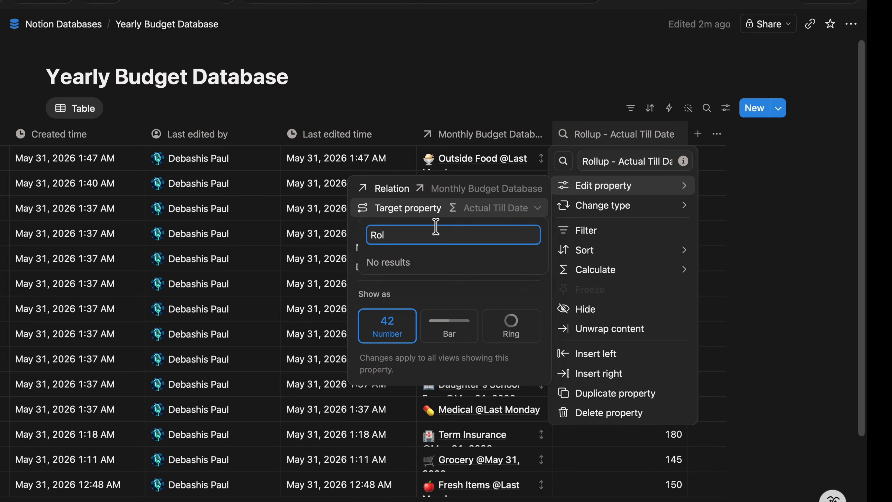
{"action": "key", "text": "BackSpace"}
{"action": "key", "text": "BackSpace"}
{"action": "key", "text": "BackSpace"}
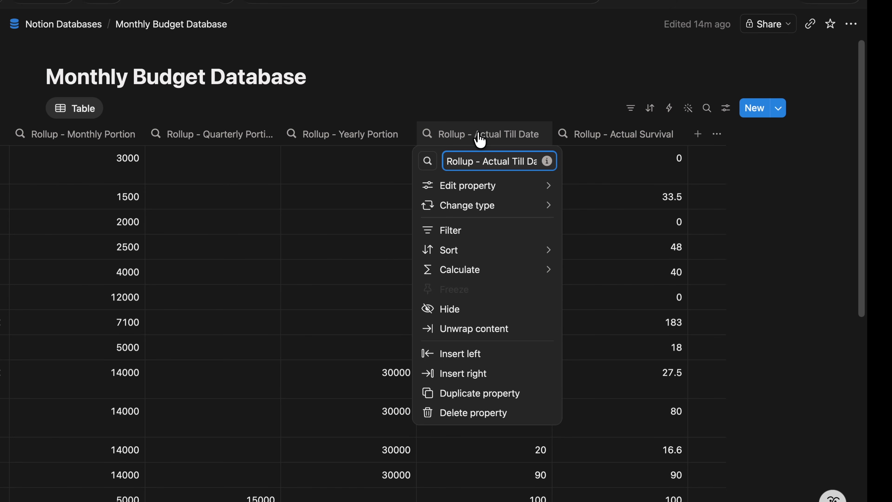
Step: Review the Rollup - Actual Till Date settings in the Monthly Budget Database, and reopen the same rollup's settings in the Yearly Budget Database
{"action": "left_click", "coordinate": [539, 186]}
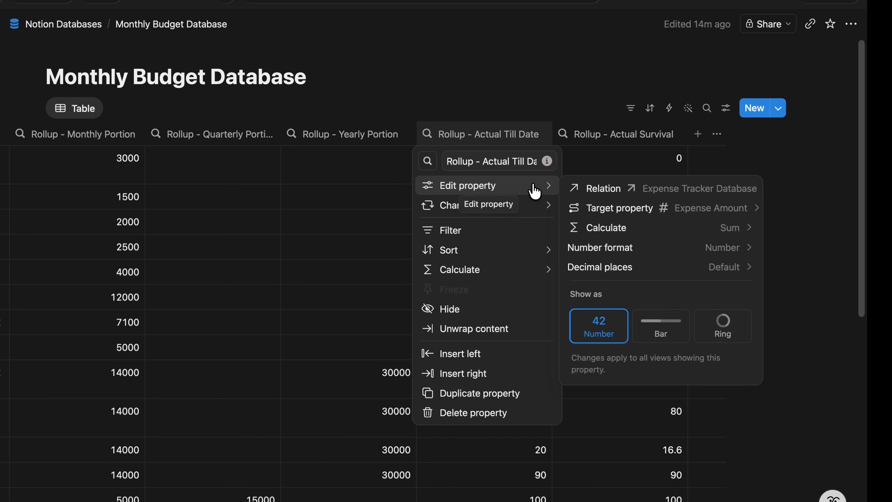
{"action": "key", "text": "Escape"}
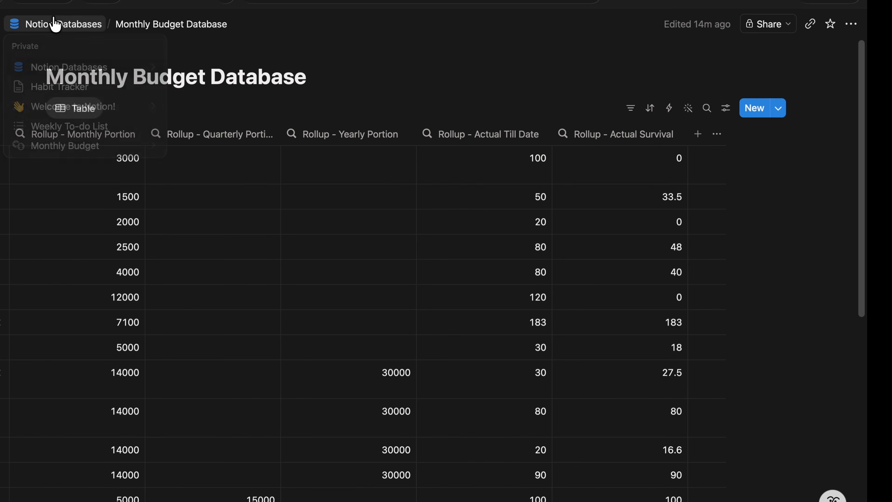
{"action": "left_click", "coordinate": [56, 23]}
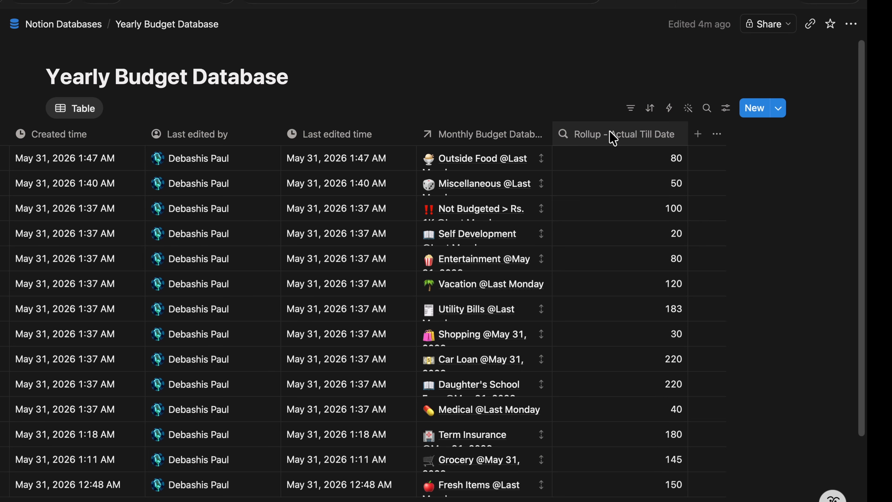
{"action": "left_click", "coordinate": [612, 138]}
{"action": "mouse_move", "coordinate": [630, 193]}
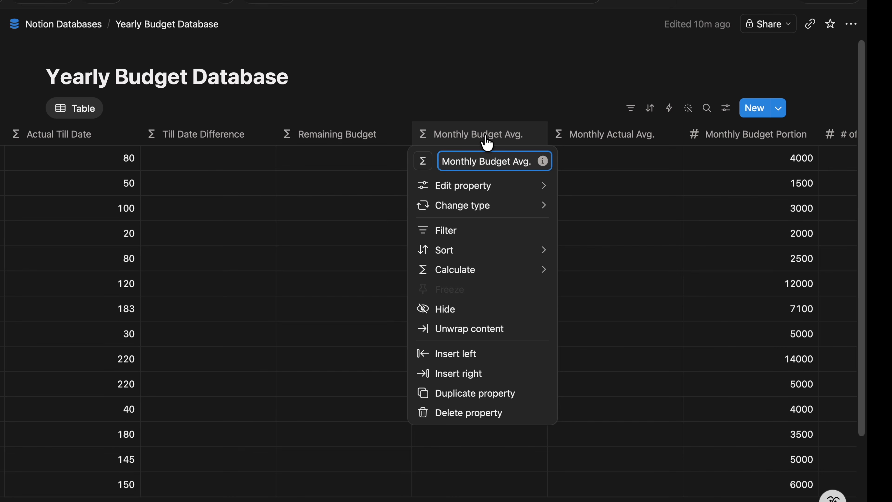
Step: Set the Monthly Budget Avg. formula to Yearly Budget / # of Months
{"action": "mouse_move", "coordinate": [505, 186]}
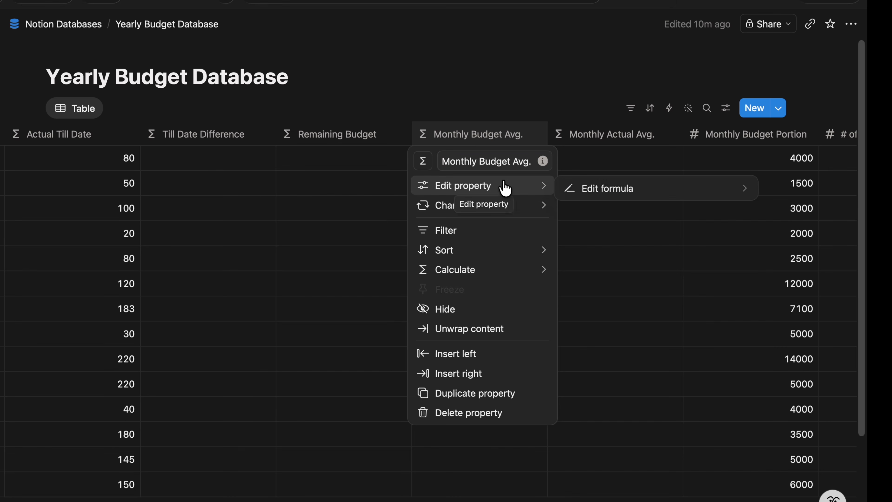
{"action": "left_click", "coordinate": [592, 190]}
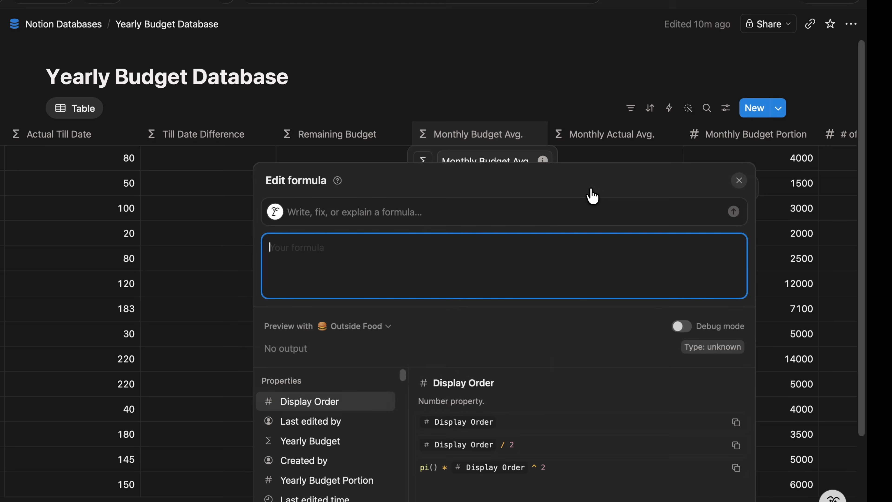
{"action": "key", "text": "End"}
{"action": "type", "text": "/ month"}
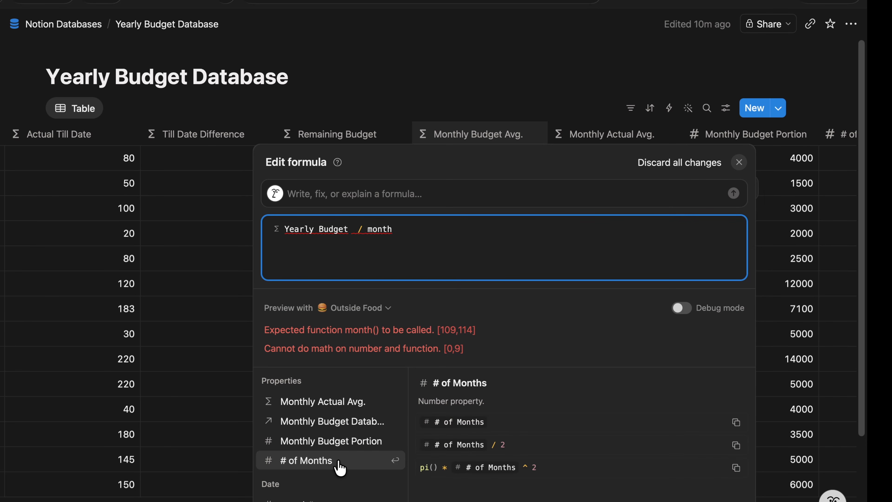
{"action": "key", "text": "Escape"}
Step: Set the Monthly Actual Avg. formula to Actual Till Date / (month(now()) - 1)
{"action": "left_click", "coordinate": [621, 137]}
{"action": "mouse_move", "coordinate": [604, 185]}
{"action": "left_click", "coordinate": [513, 190]}
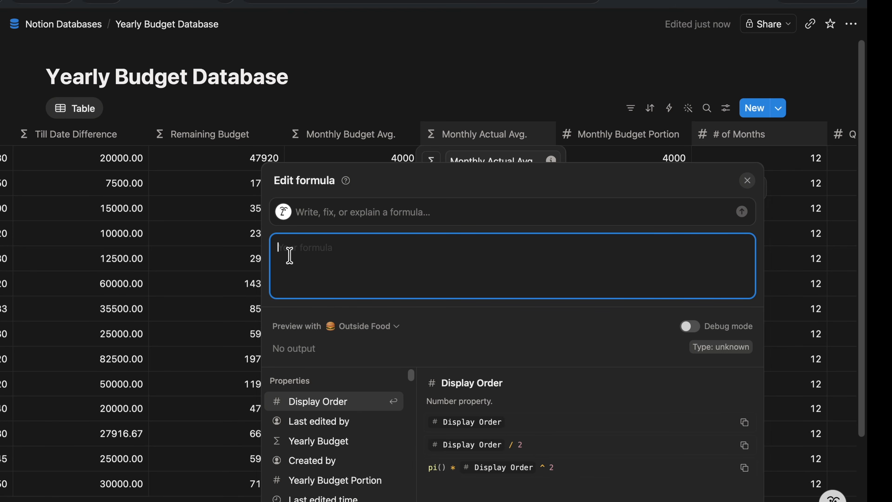
{"action": "type", "text": "ac"}
{"action": "key", "text": "Return"}
{"action": "type", "text": "/"}
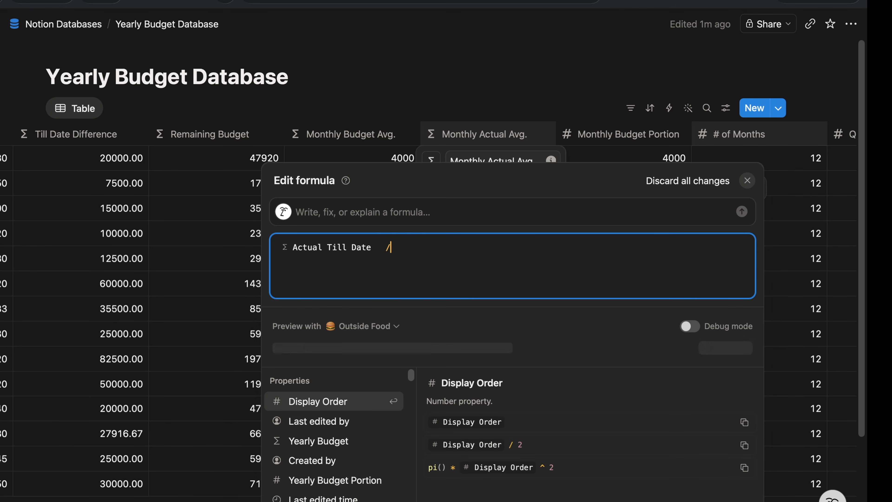
{"action": "type", "text": " (month("}
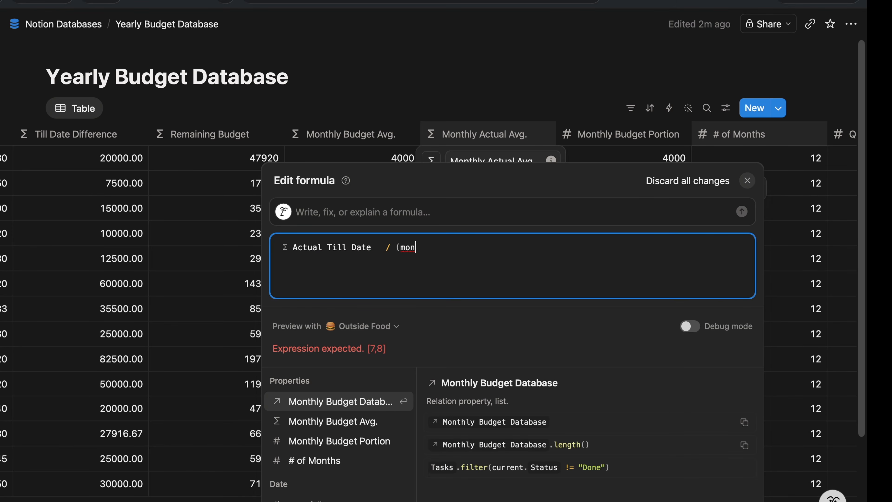
{"action": "type", "text": "now()) - 1)"}
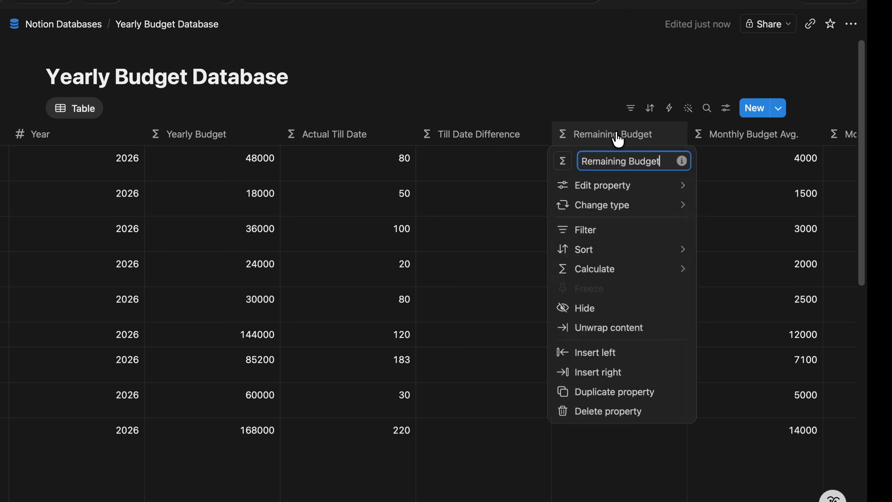
Step: Set the Remaining Budget formula to Yearly Budget - Actual Till Date
{"action": "mouse_move", "coordinate": [619, 193]}
{"action": "left_click", "coordinate": [390, 187]}
{"action": "type", "text": "year"}
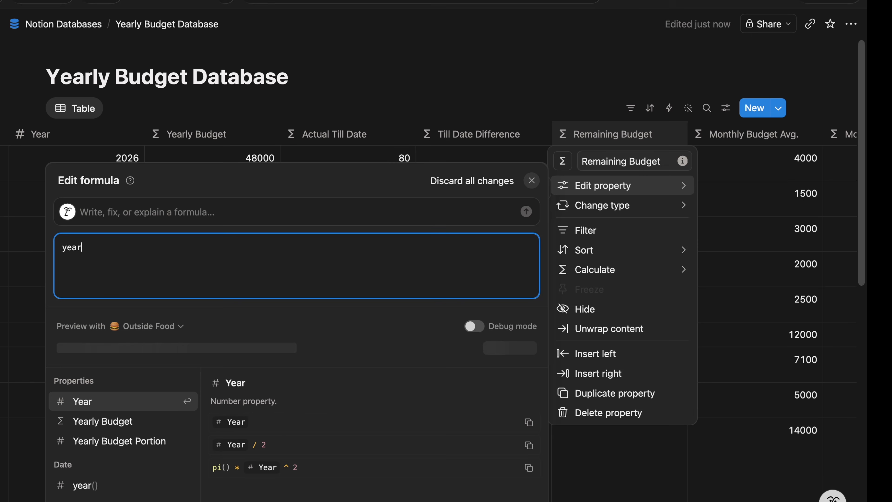
{"action": "left_click", "coordinate": [103, 421]}
{"action": "type", "text": "- act"}
{"action": "key", "text": "Return"}
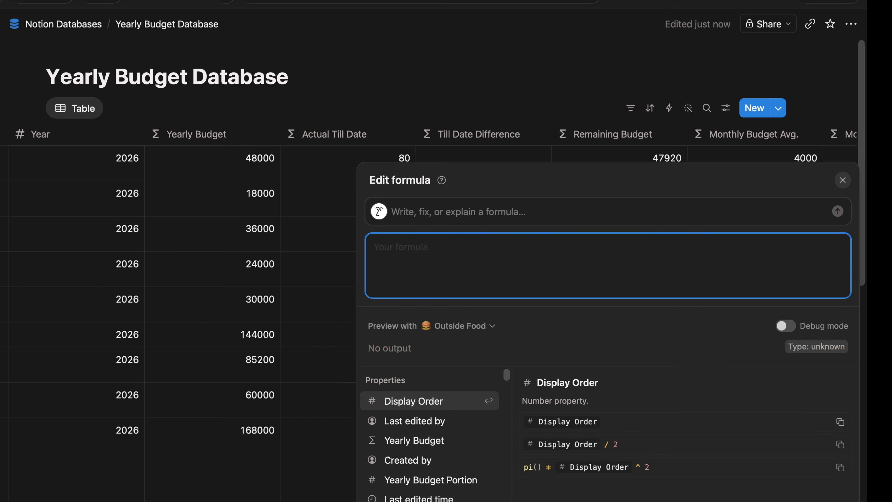
Step: Set the Till Date Difference formula to (Monthly Budget Avg. - Monthly Actual Avg.) * (month(now())-1)
{"action": "type", "text": "(monthly"}
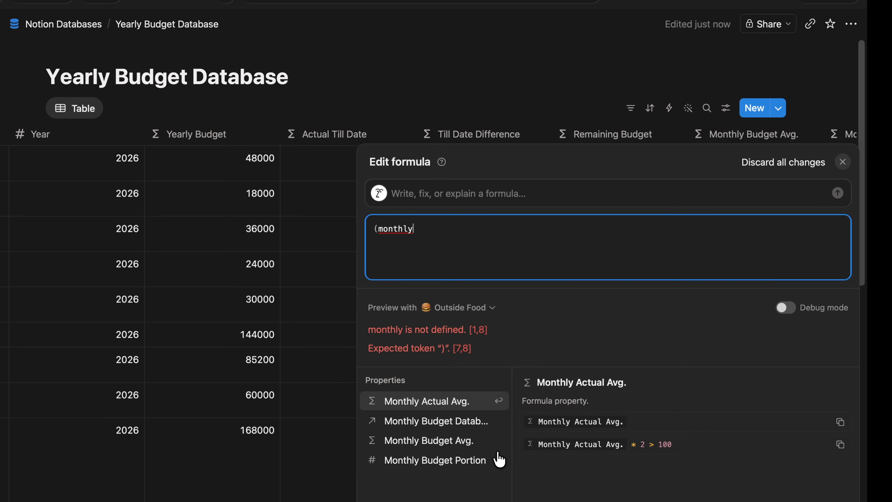
{"action": "left_click", "coordinate": [463, 441]}
{"action": "type", "text": "- mo"}
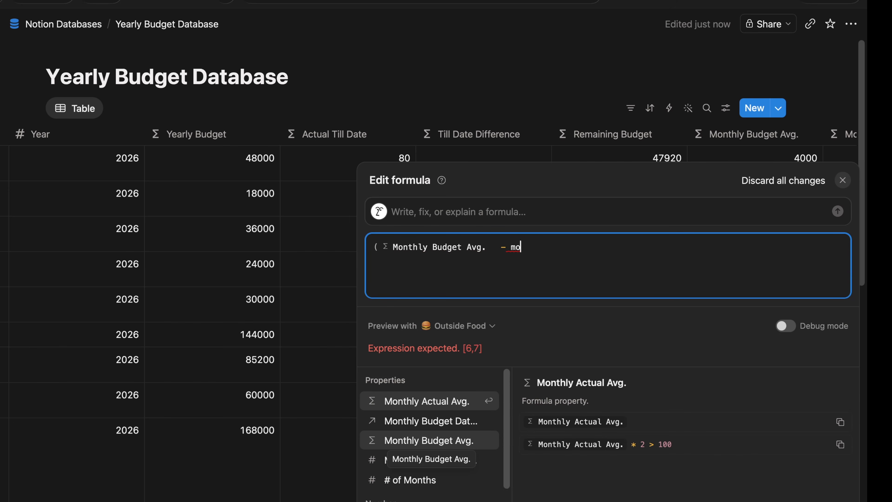
{"action": "type", "text": "nth"}
{"action": "left_click", "coordinate": [484, 400]}
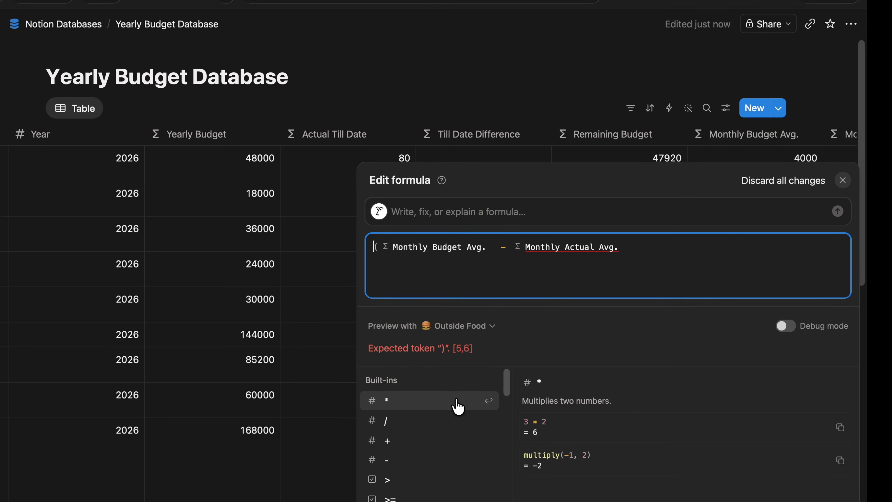
{"action": "type", "text": ") *"}
{"action": "type", "text": "month(n"}
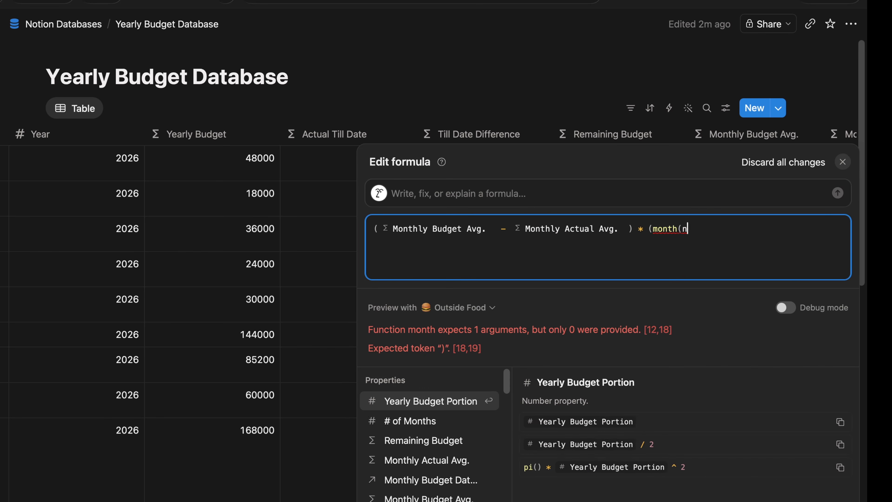
{"action": "type", "text": "ow())-1"}
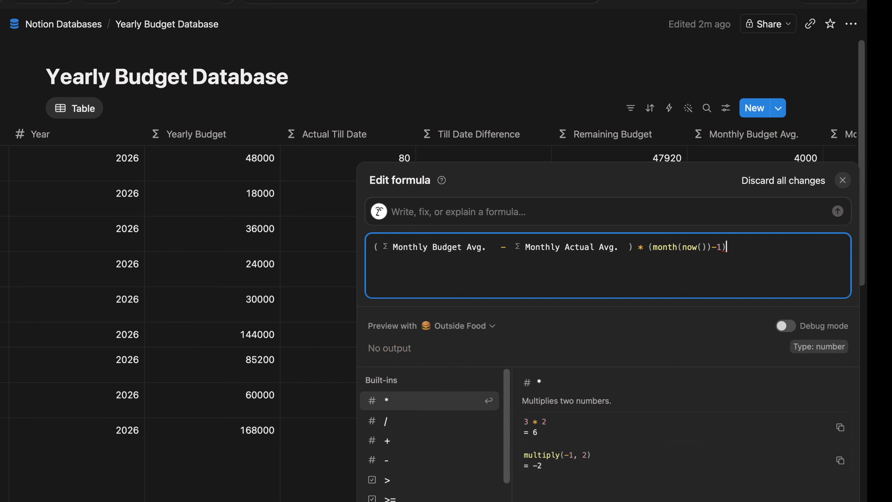
Step: Open the decimal places options of the Till Date Difference property
{"action": "left_click", "coordinate": [514, 139]}
{"action": "mouse_move", "coordinate": [542, 193]}
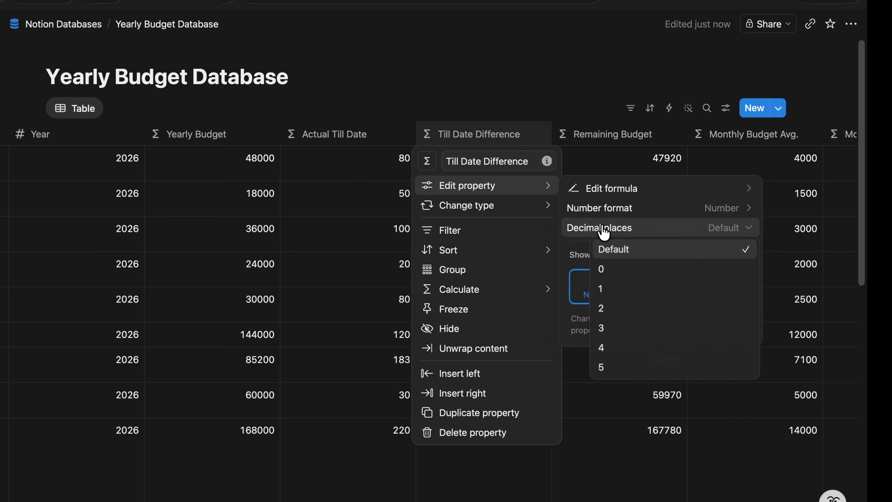